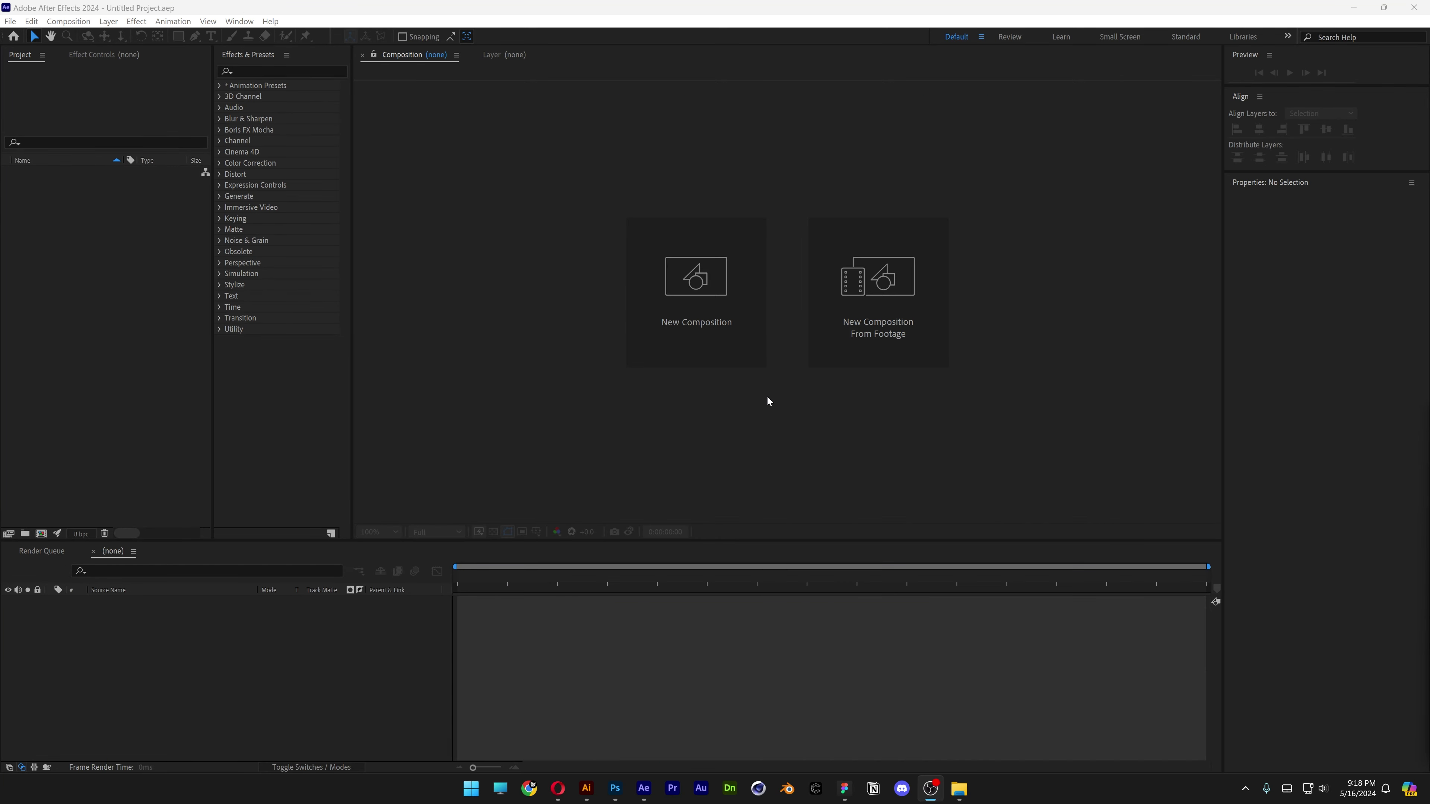
Create a 1920x1080 HD composition with a purple background colour
click(734, 332)
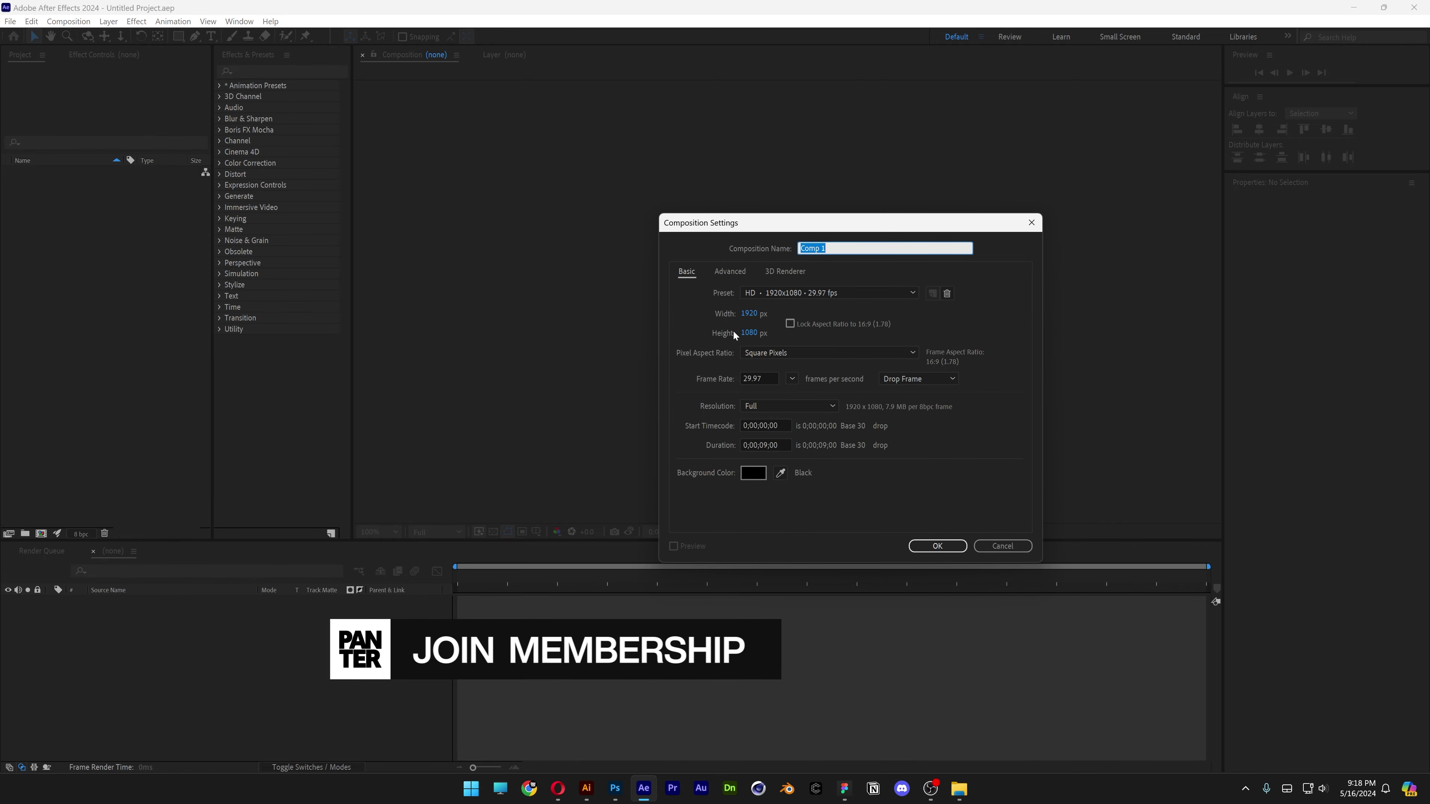
click(789, 293)
click(805, 349)
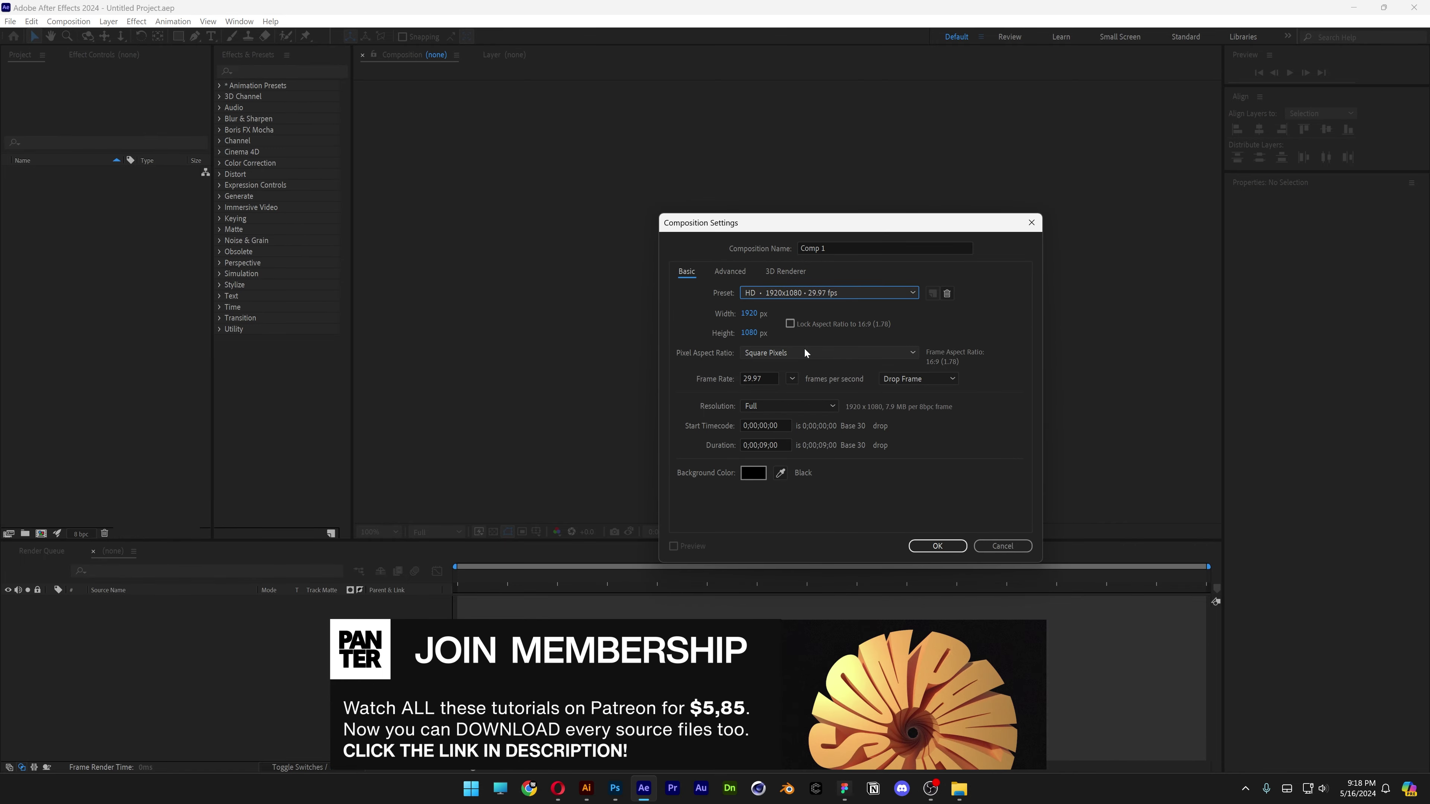
click(752, 474)
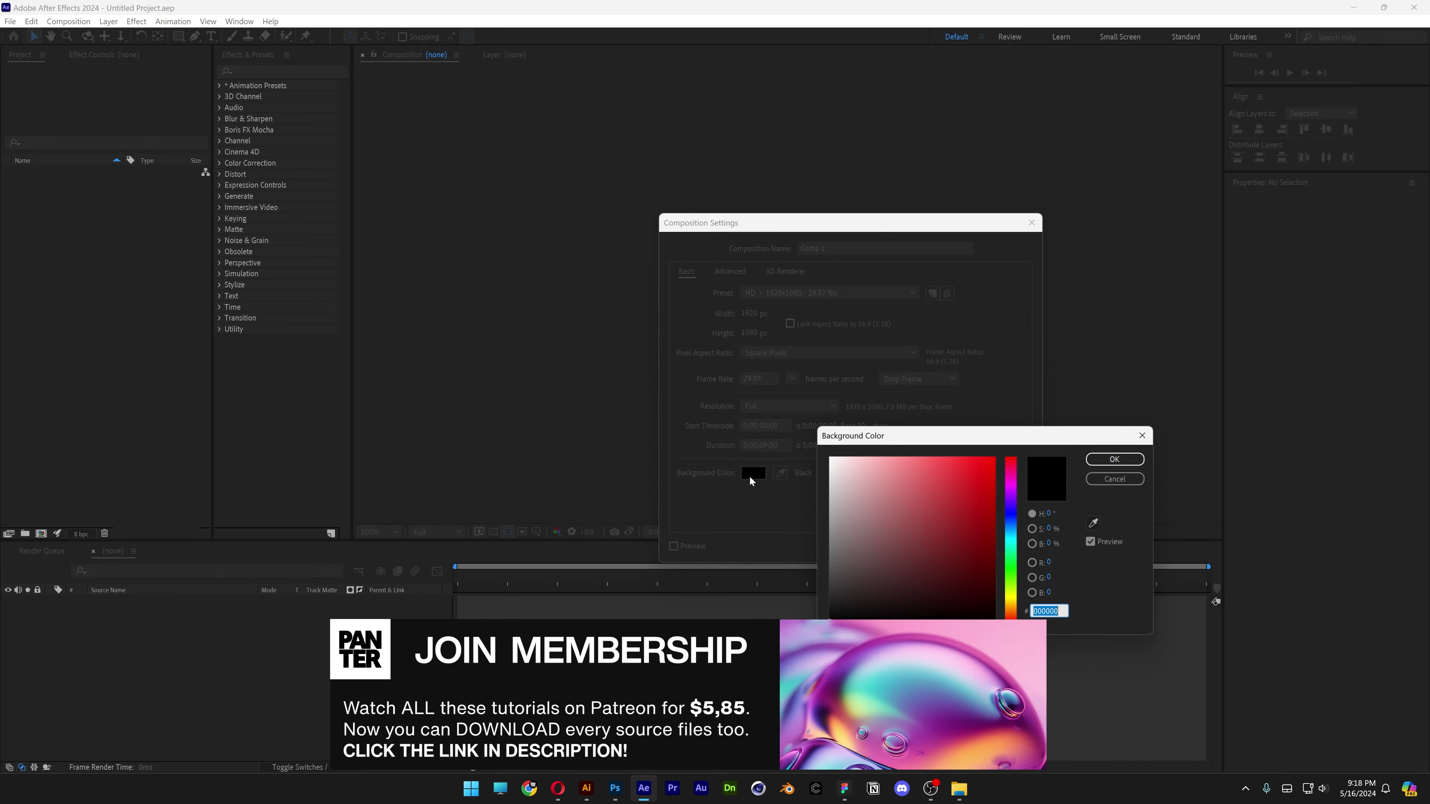
click(1011, 497)
click(943, 473)
click(1114, 459)
click(960, 546)
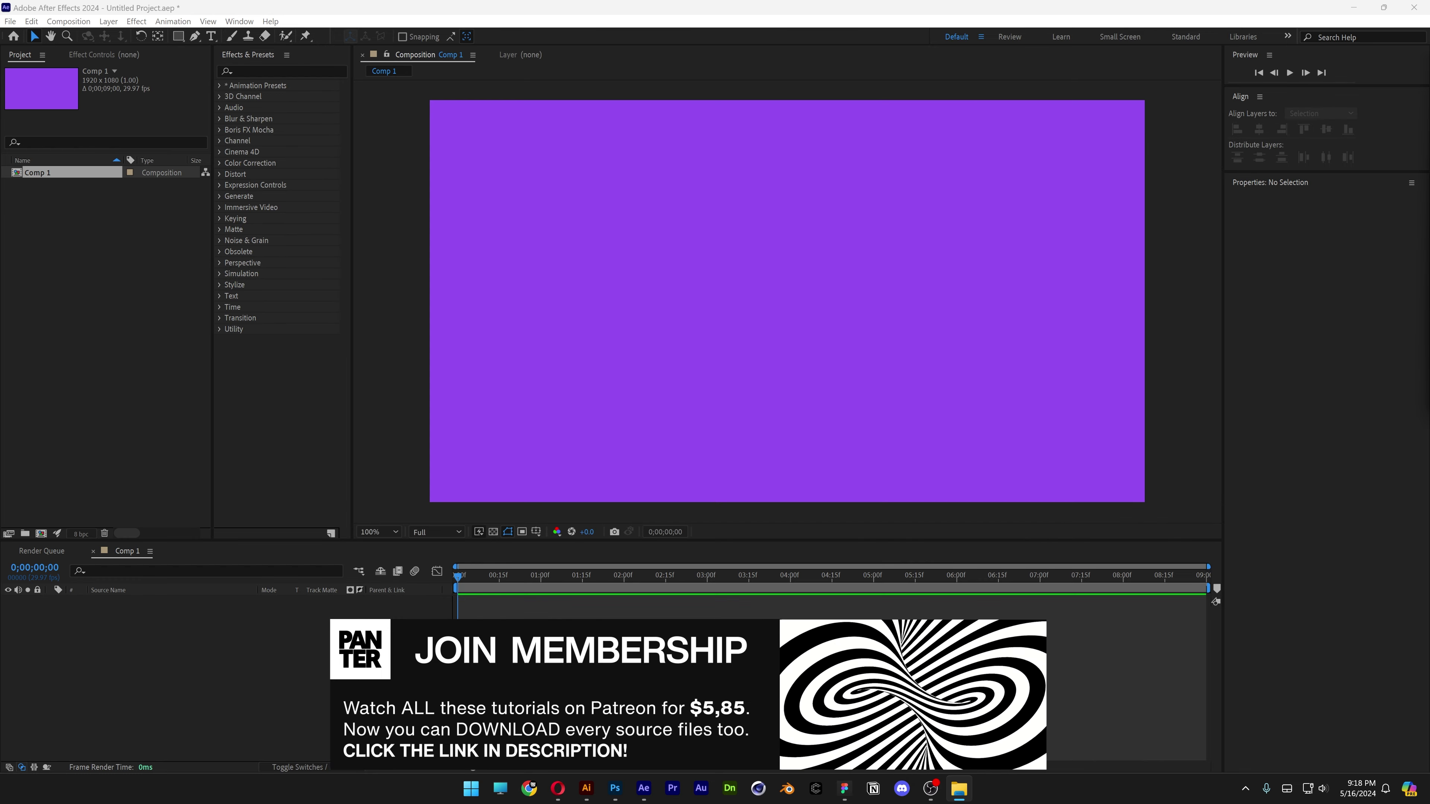
Add model copy.png to the composition and scale it down to 23%
drag(0, 342, 731, 338)
key(s)
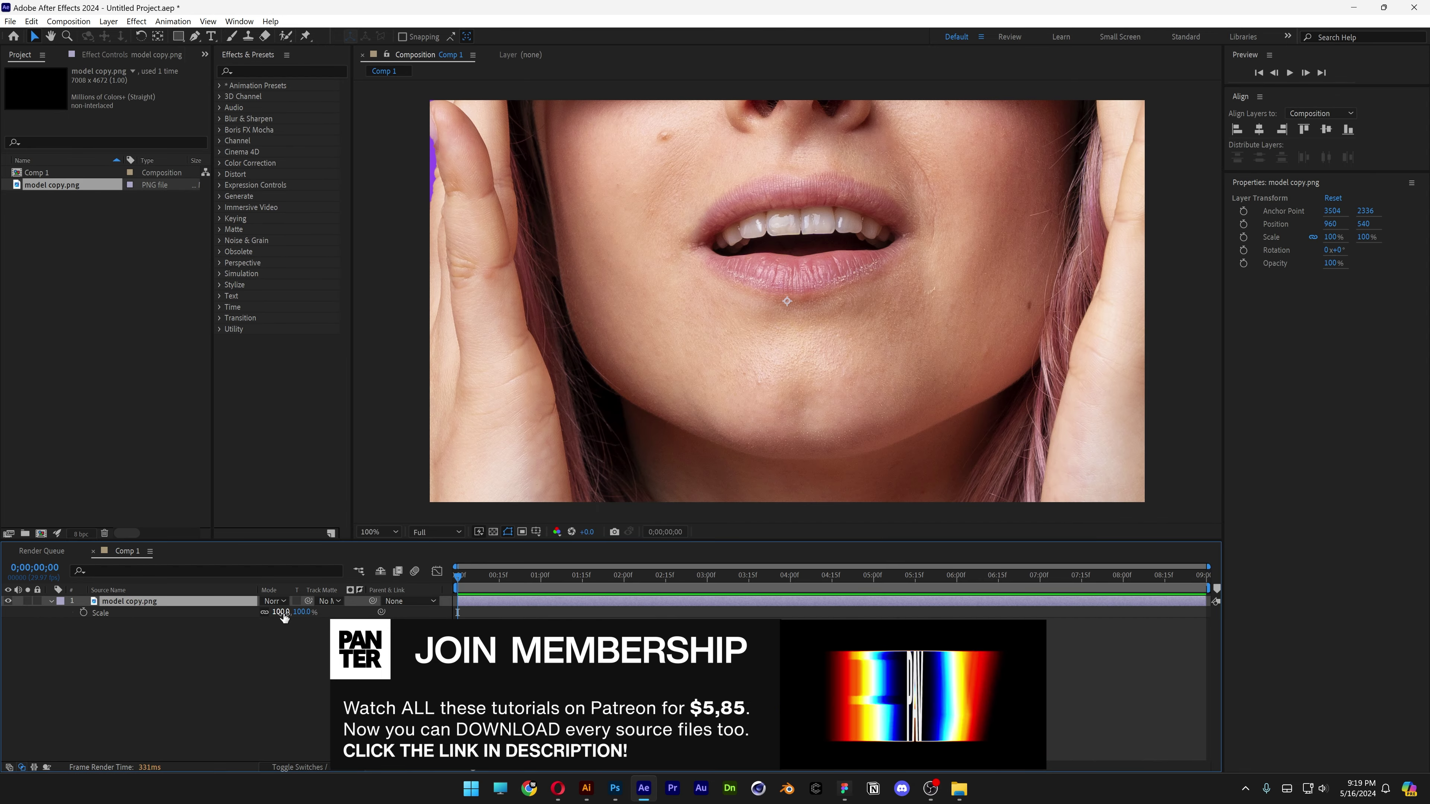
drag(285, 618, 349, 314)
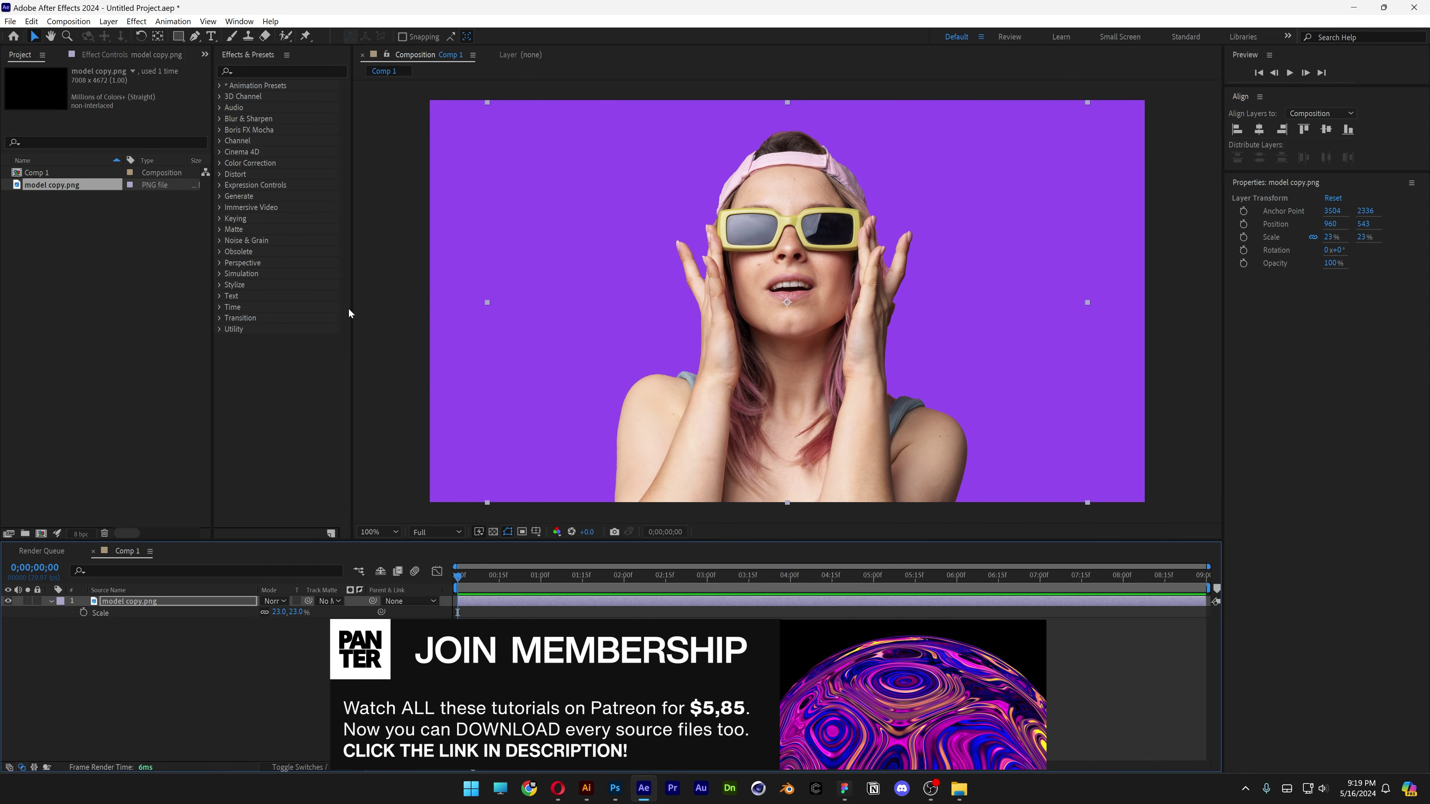
Add a 'PANTER VISION' text layer and enlarge it
key(ctrl+t)
click(615, 262)
text(PAN)
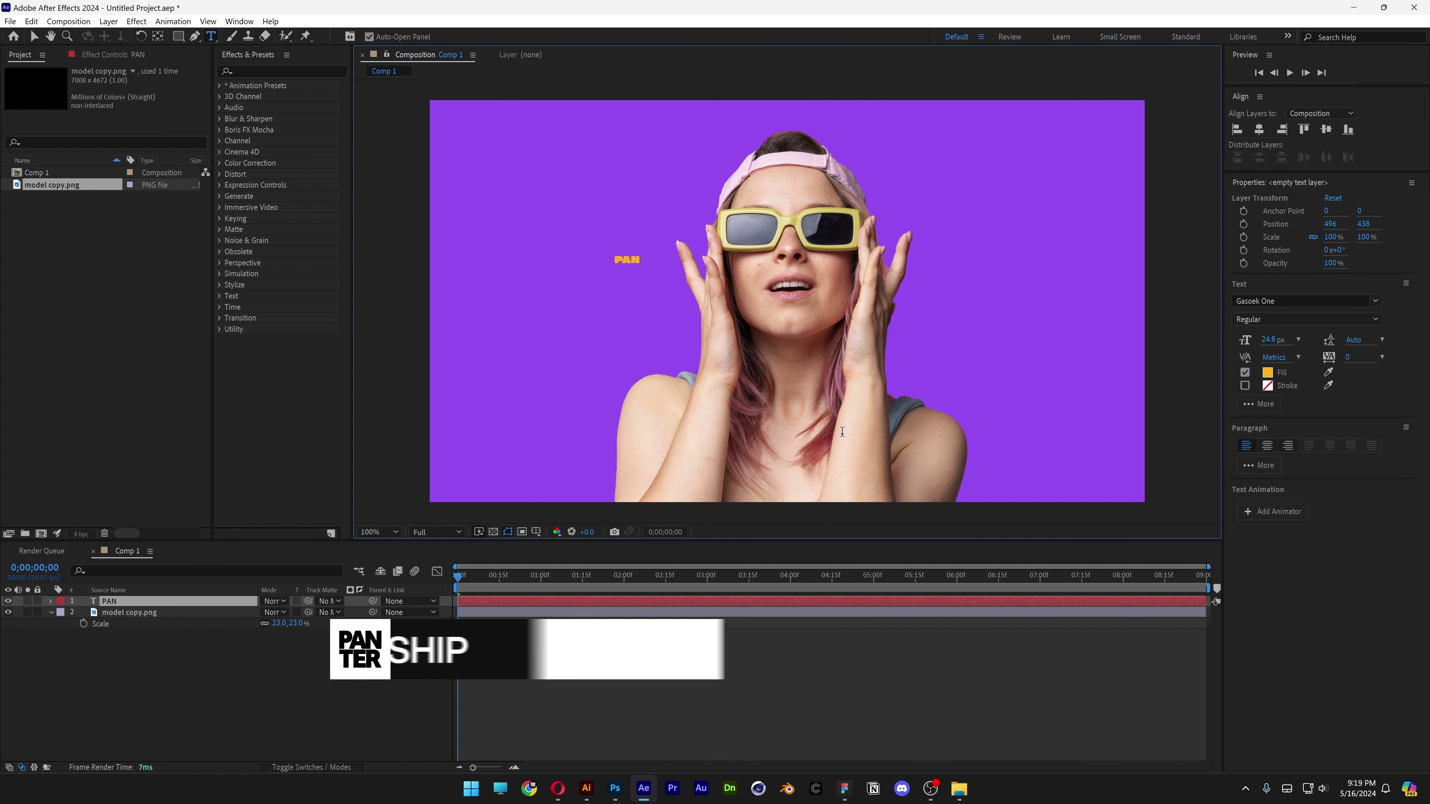
text(TER VISION)
key(Escape)
key(v)
key(s)
drag(280, 612, 1270, 318)
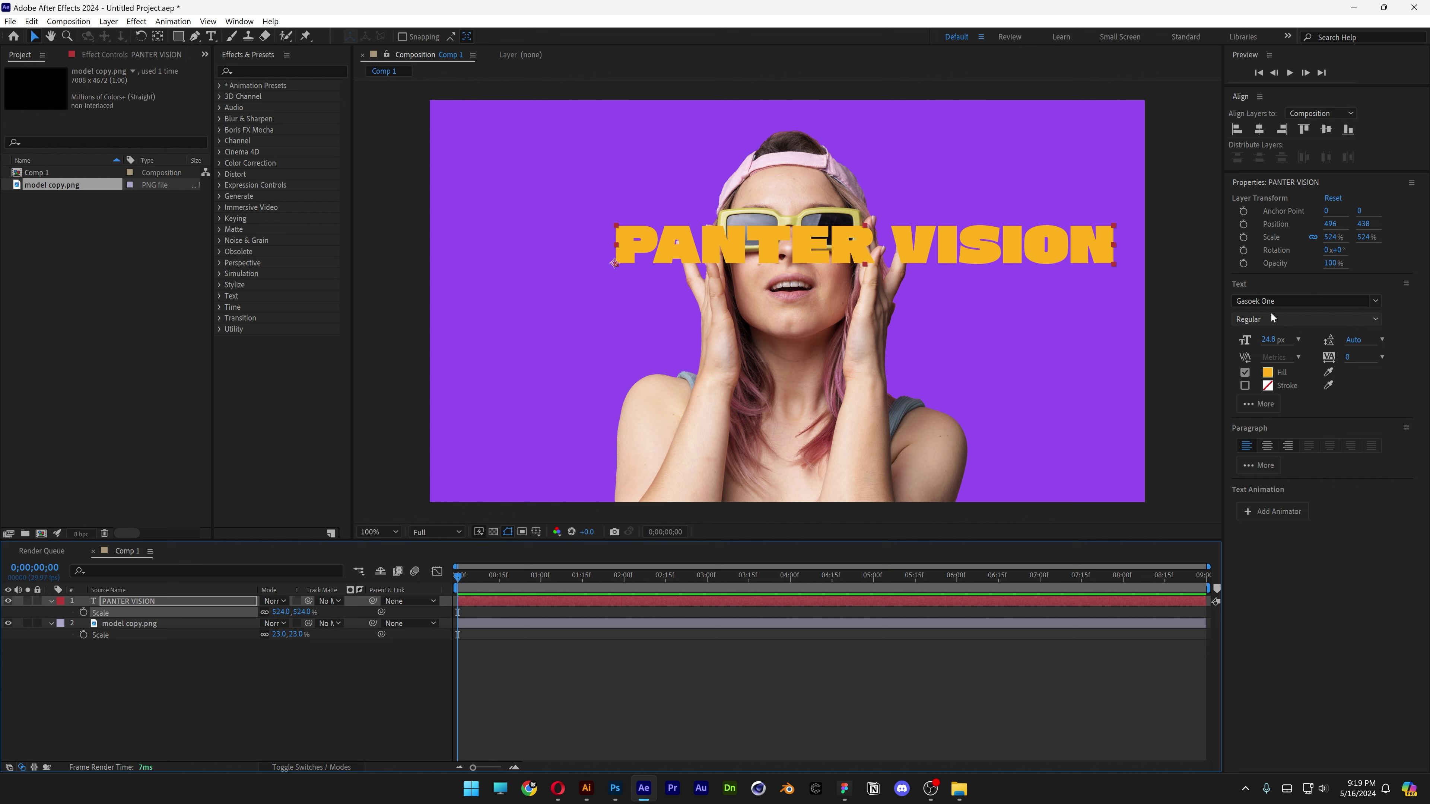
Set the font to Gasoek One, align the text left and top, and scale to 753%
click(1269, 302)
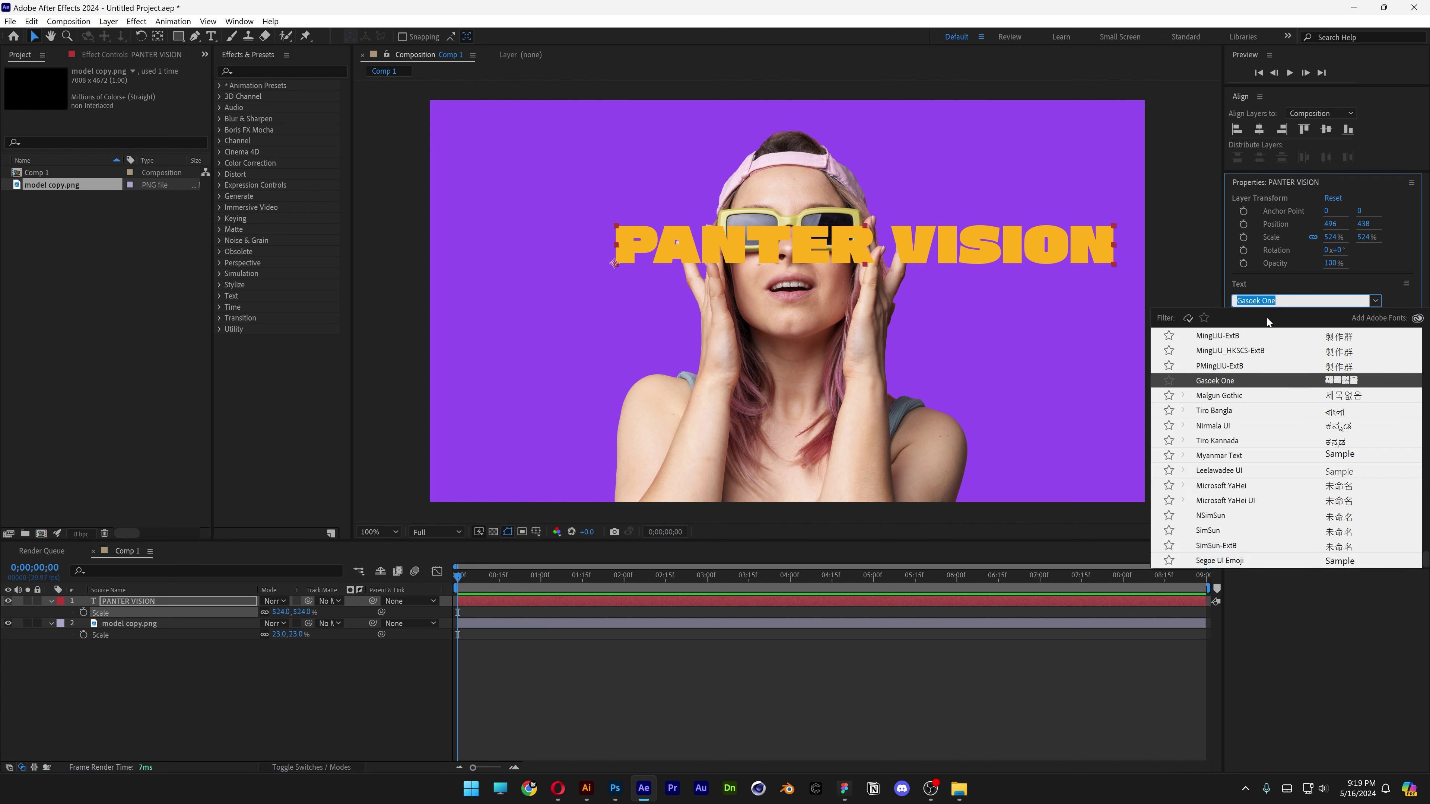
click(1359, 103)
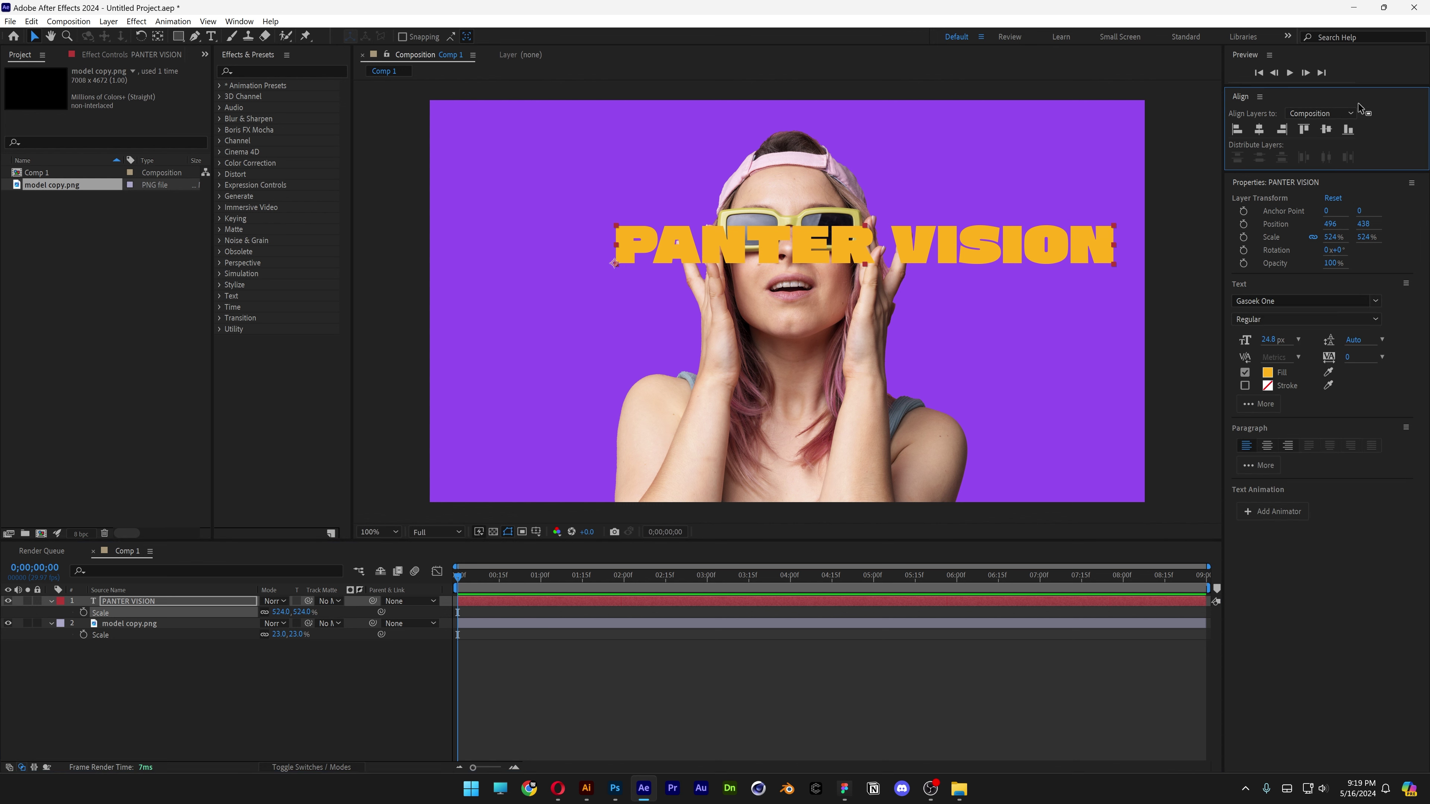
click(1239, 130)
click(1303, 130)
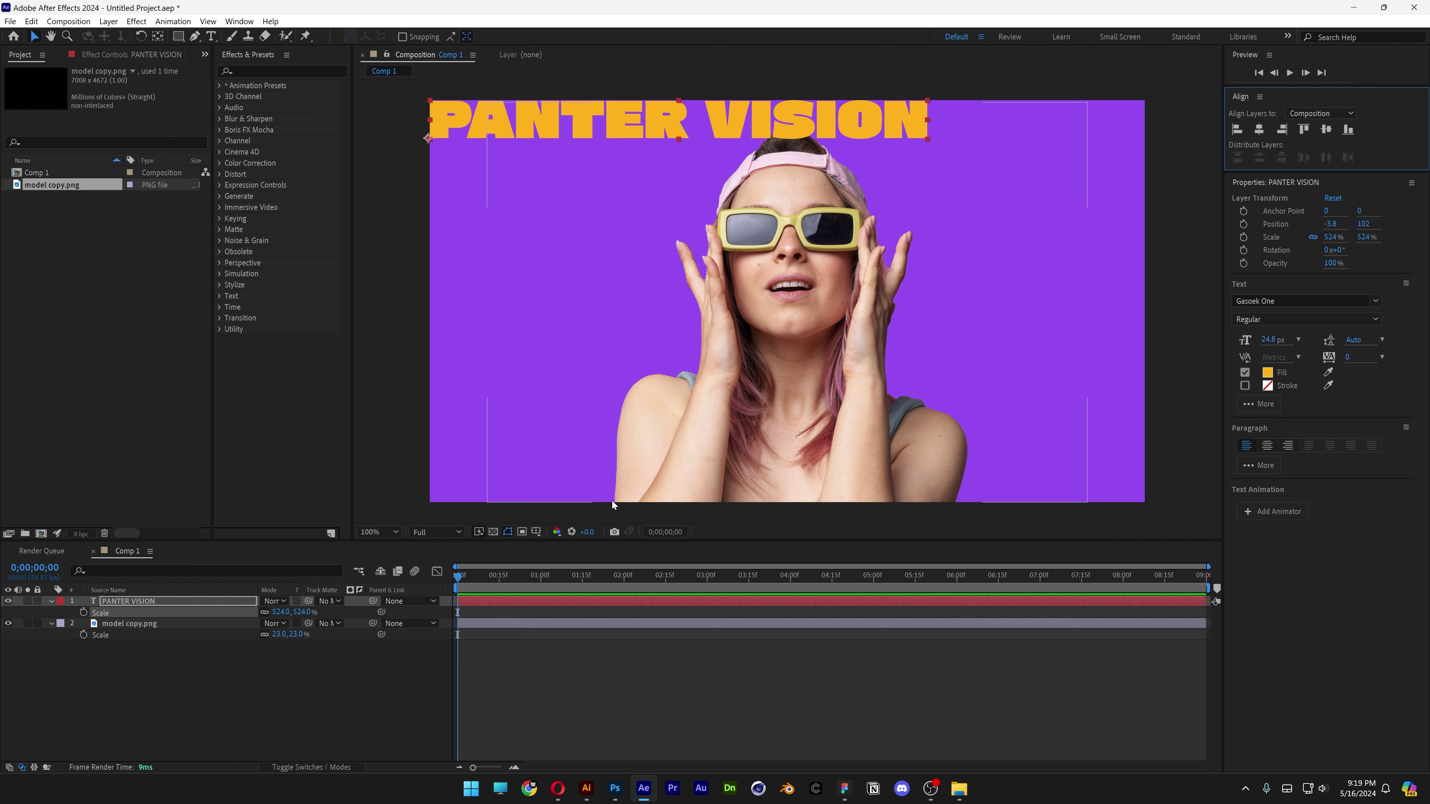
drag(281, 613, 435, 609)
Re-align the text to the top edge and duplicate it into seven layers
click(1304, 129)
click(146, 604)
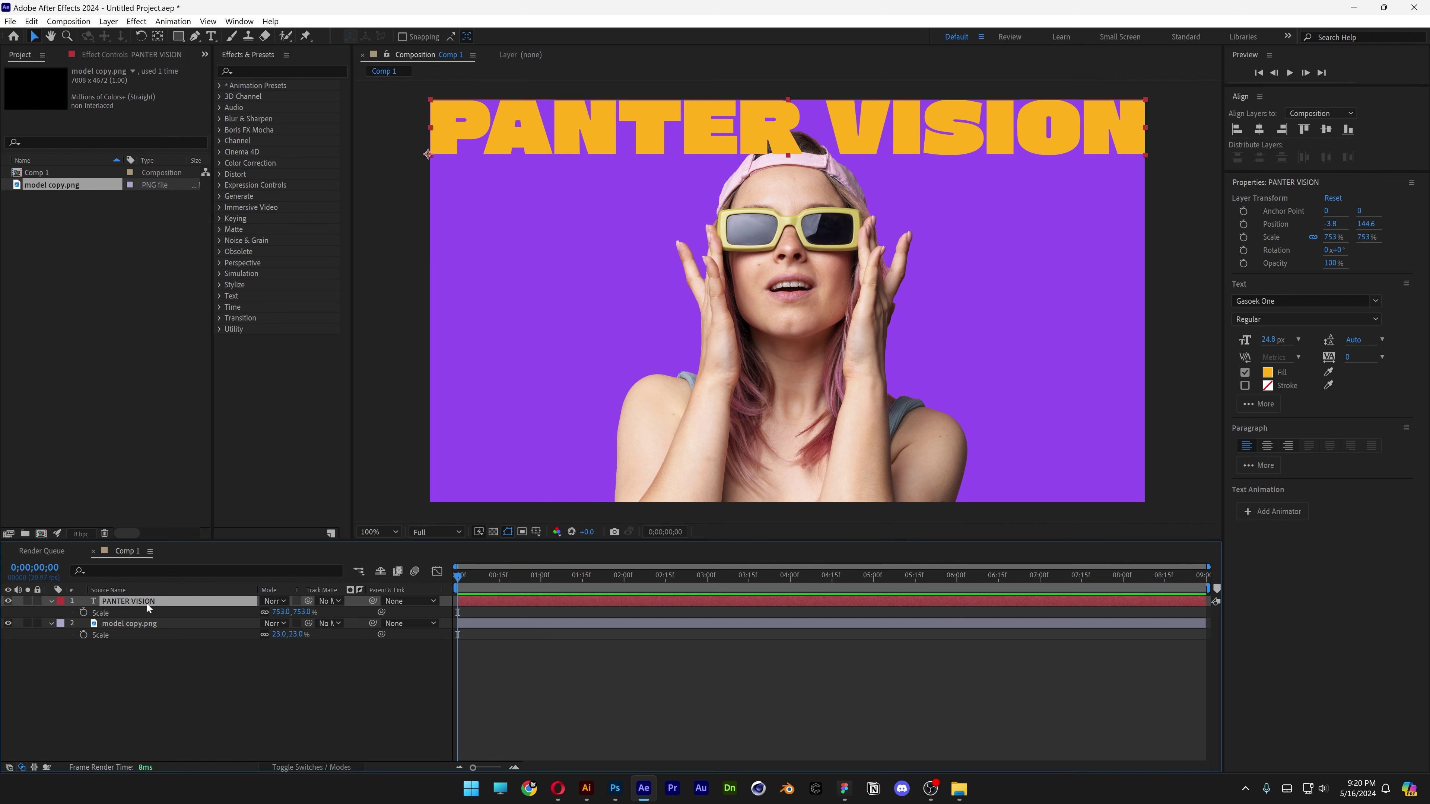
key(ctrl+d)
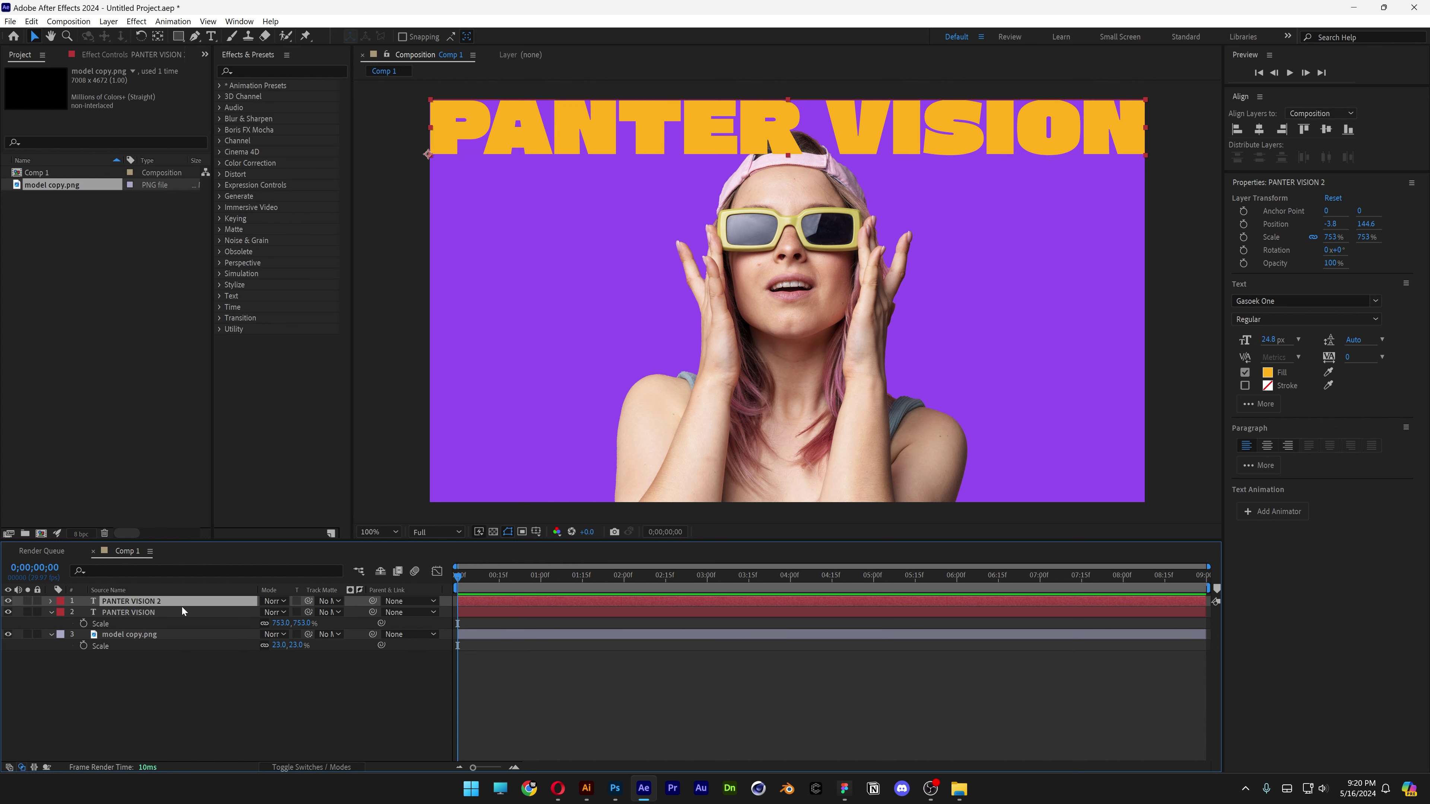
key(ctrl+d)
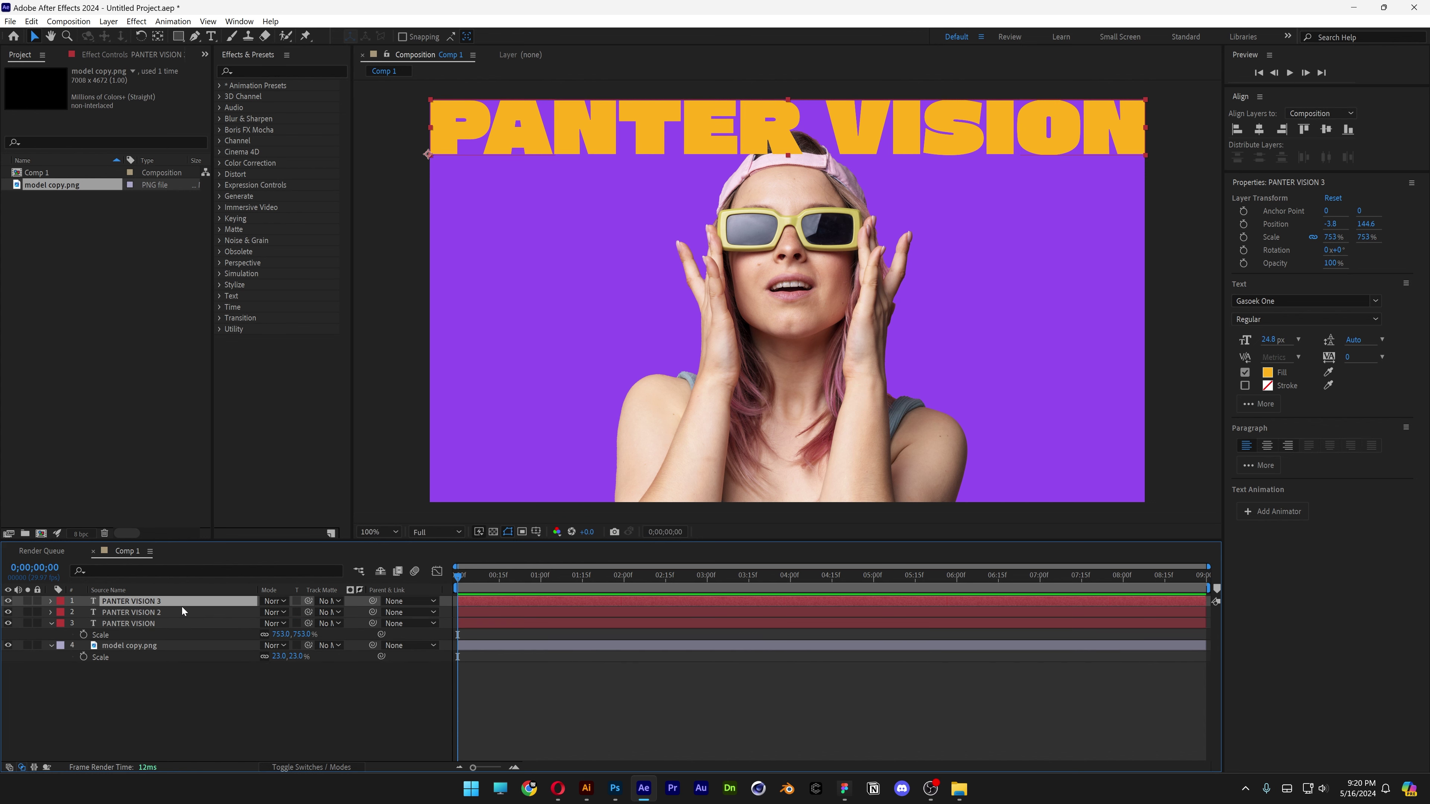
key(ctrl+d)
key(ctrl+d)
key(ctrl+d)
key(ctrl+d)
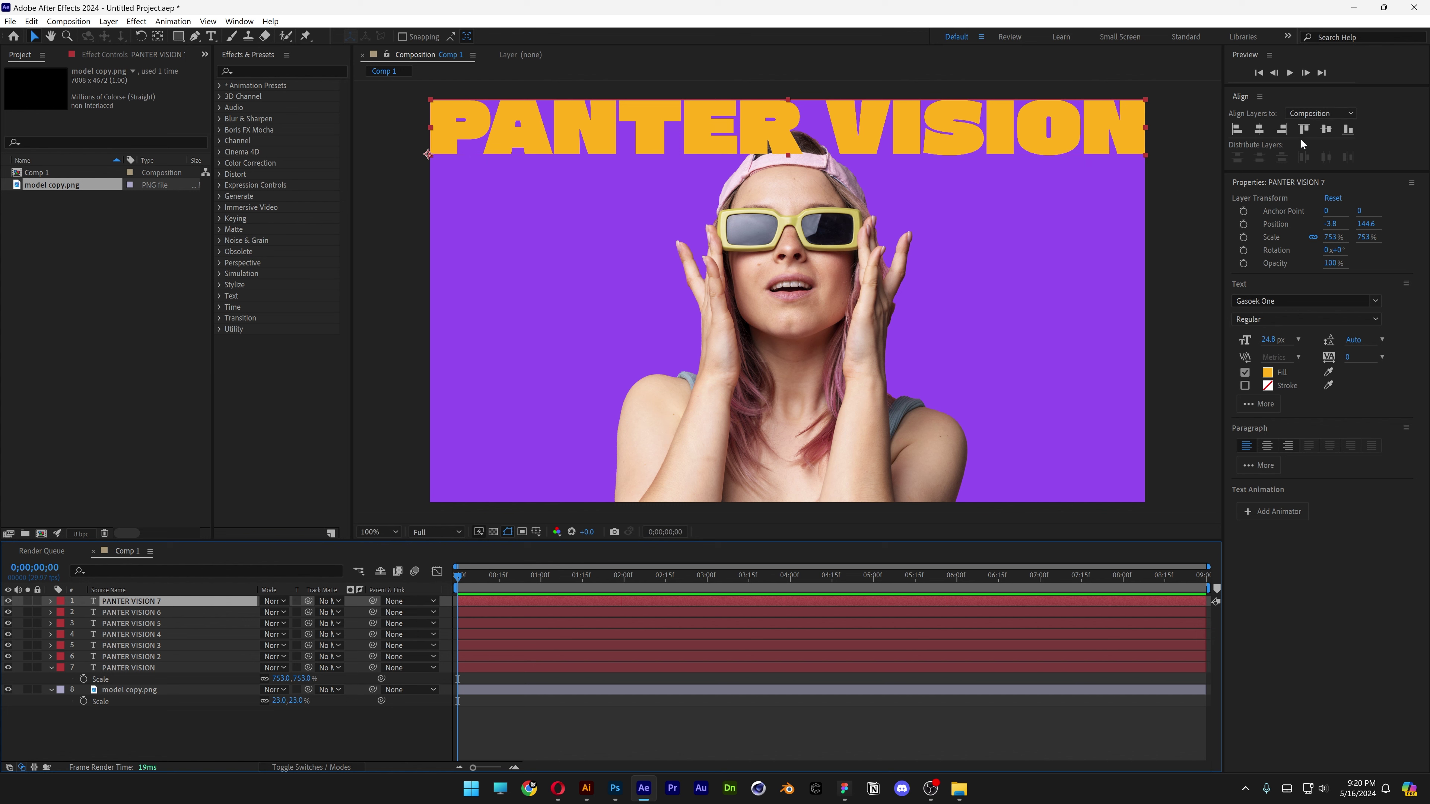
Align the top copy to the bottom edge and distribute all seven rows' vertical centers evenly
click(1345, 130)
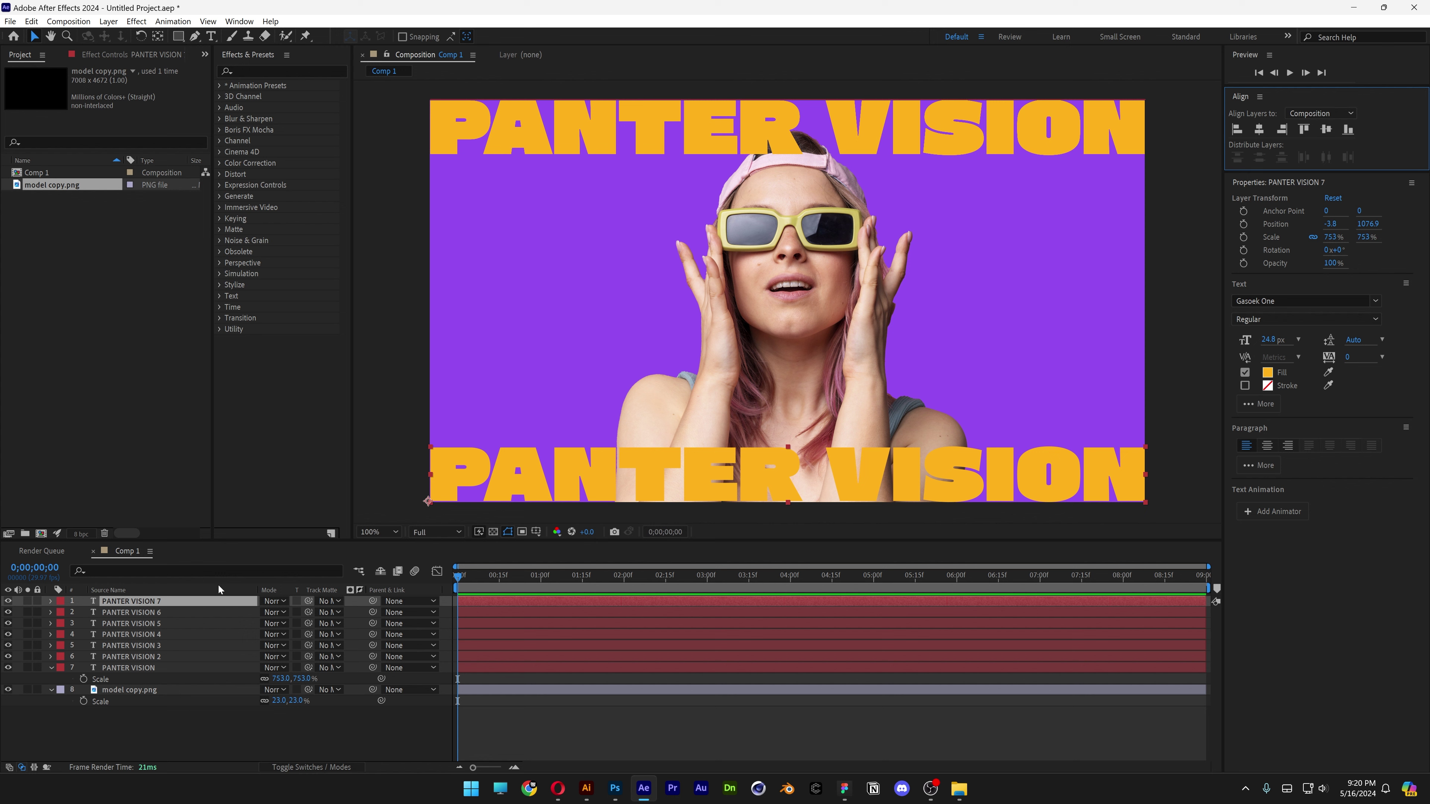
shift+click(158, 667)
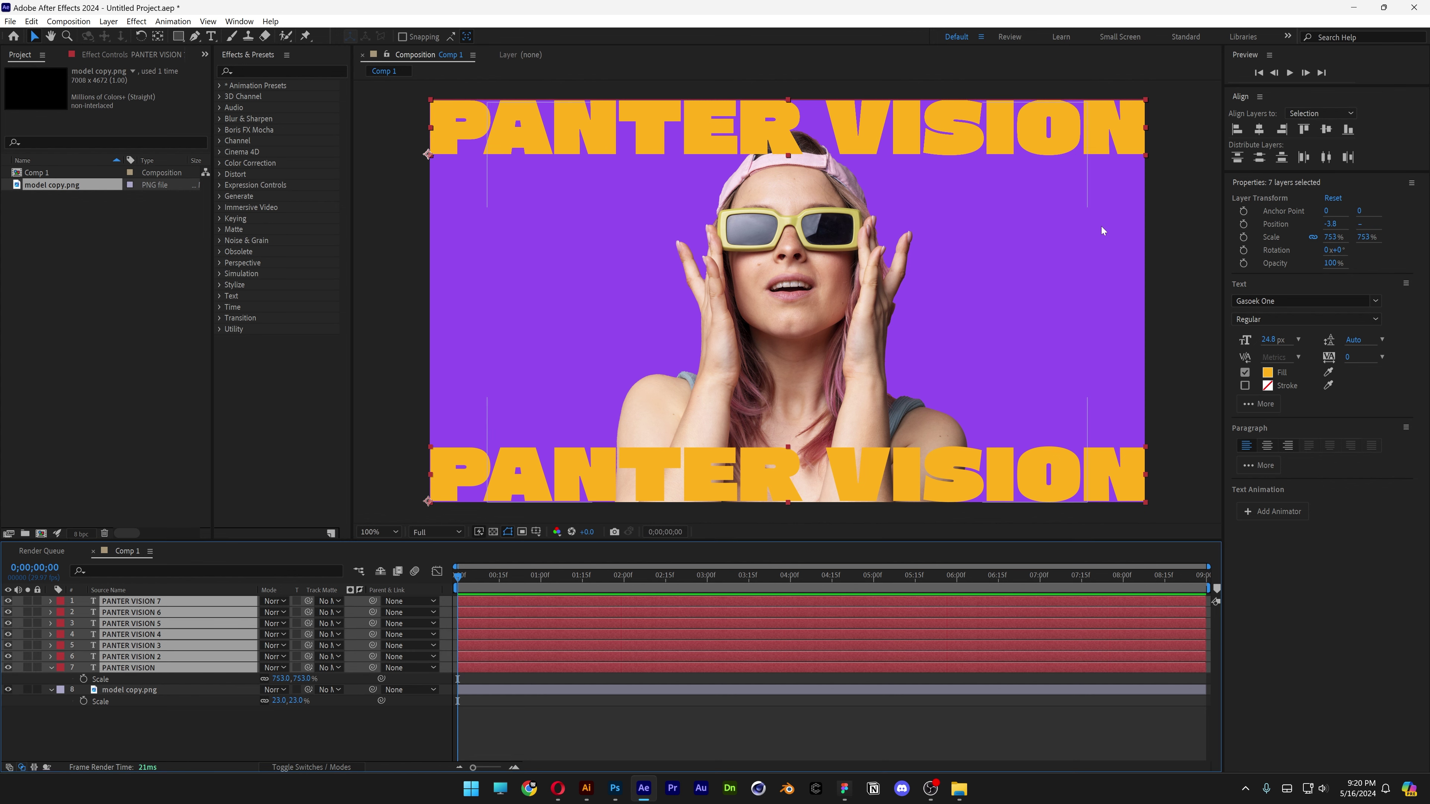
click(1264, 160)
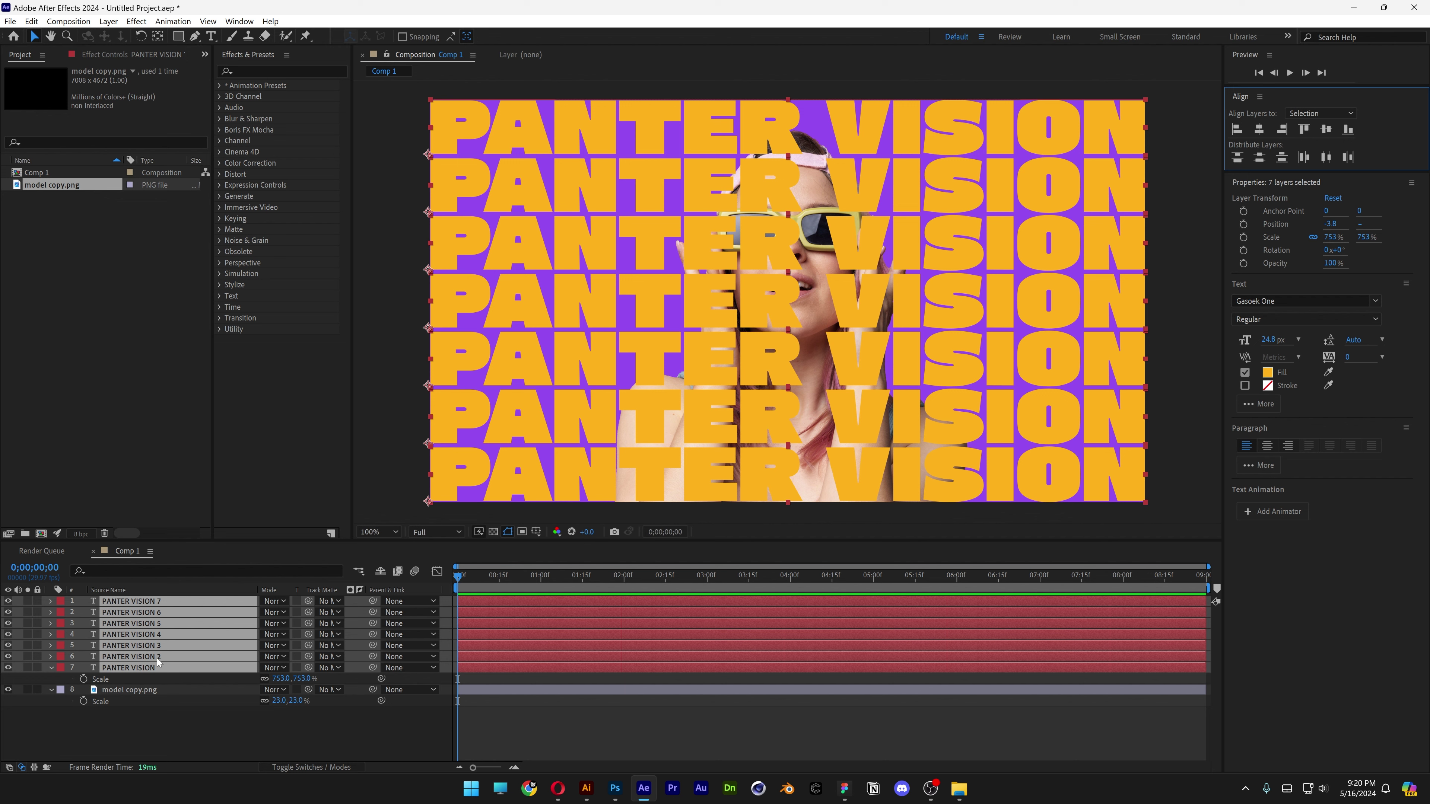
Move the text layers below the model, then bring the original PANTER VISION back above it
drag(145, 605, 135, 702)
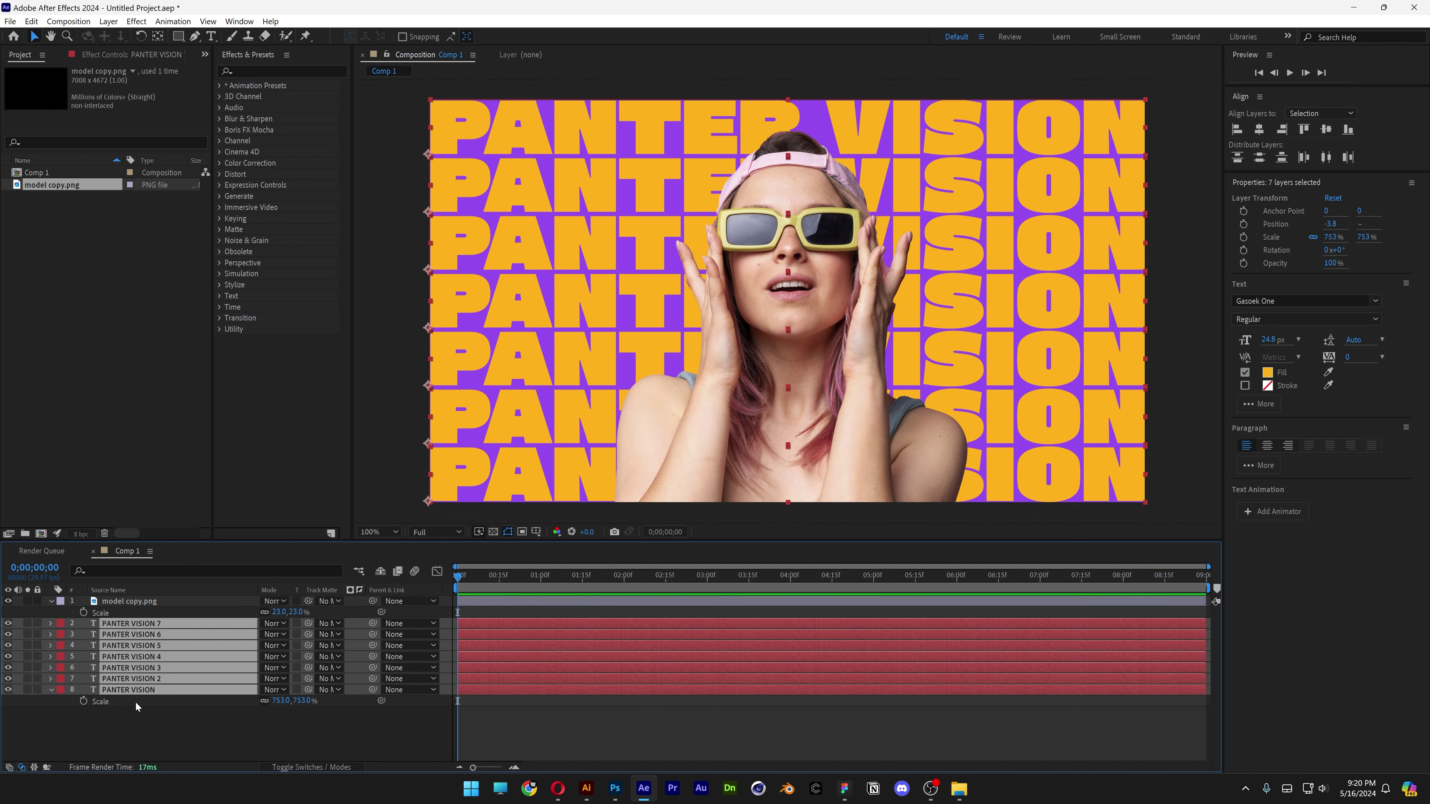
click(197, 716)
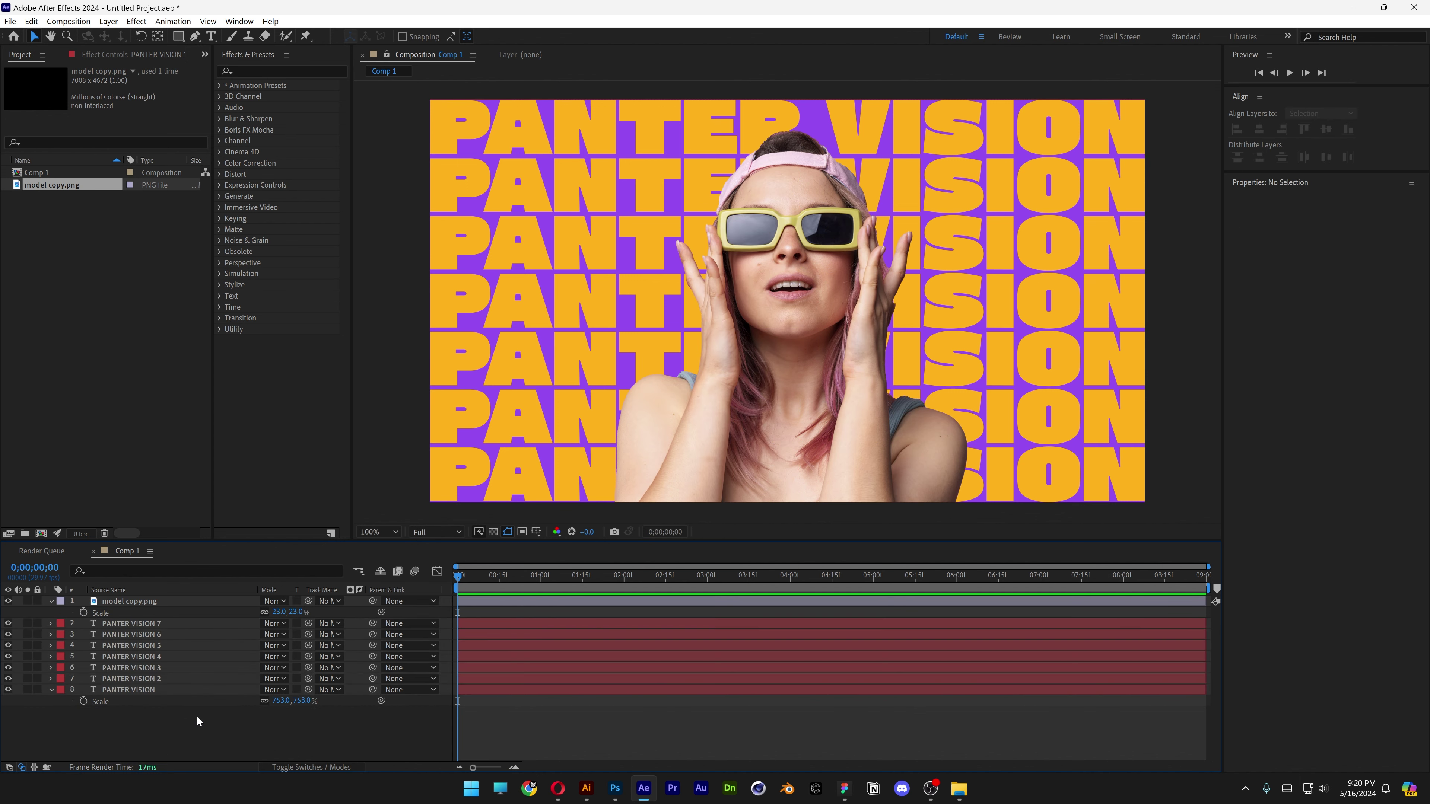
click(145, 623)
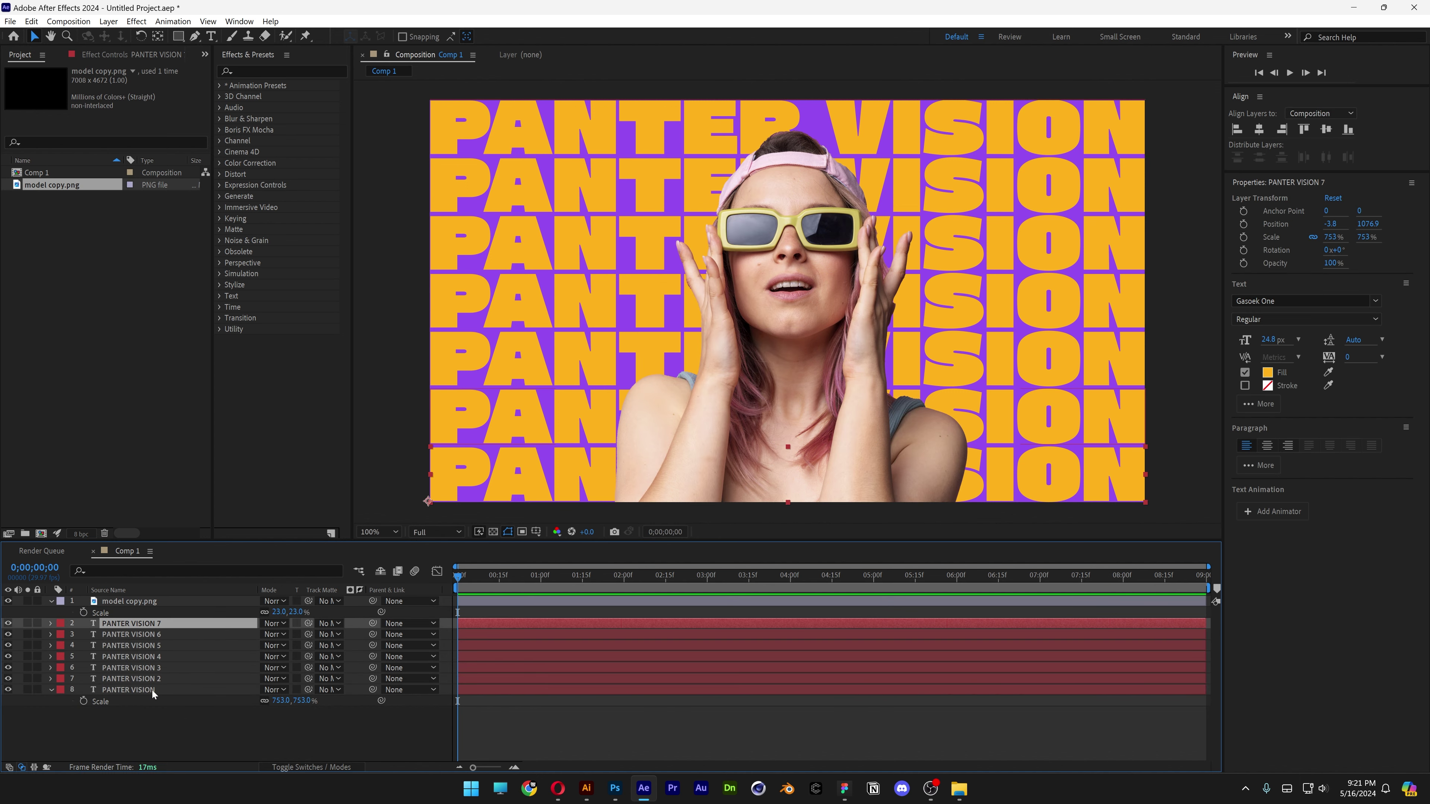
click(141, 690)
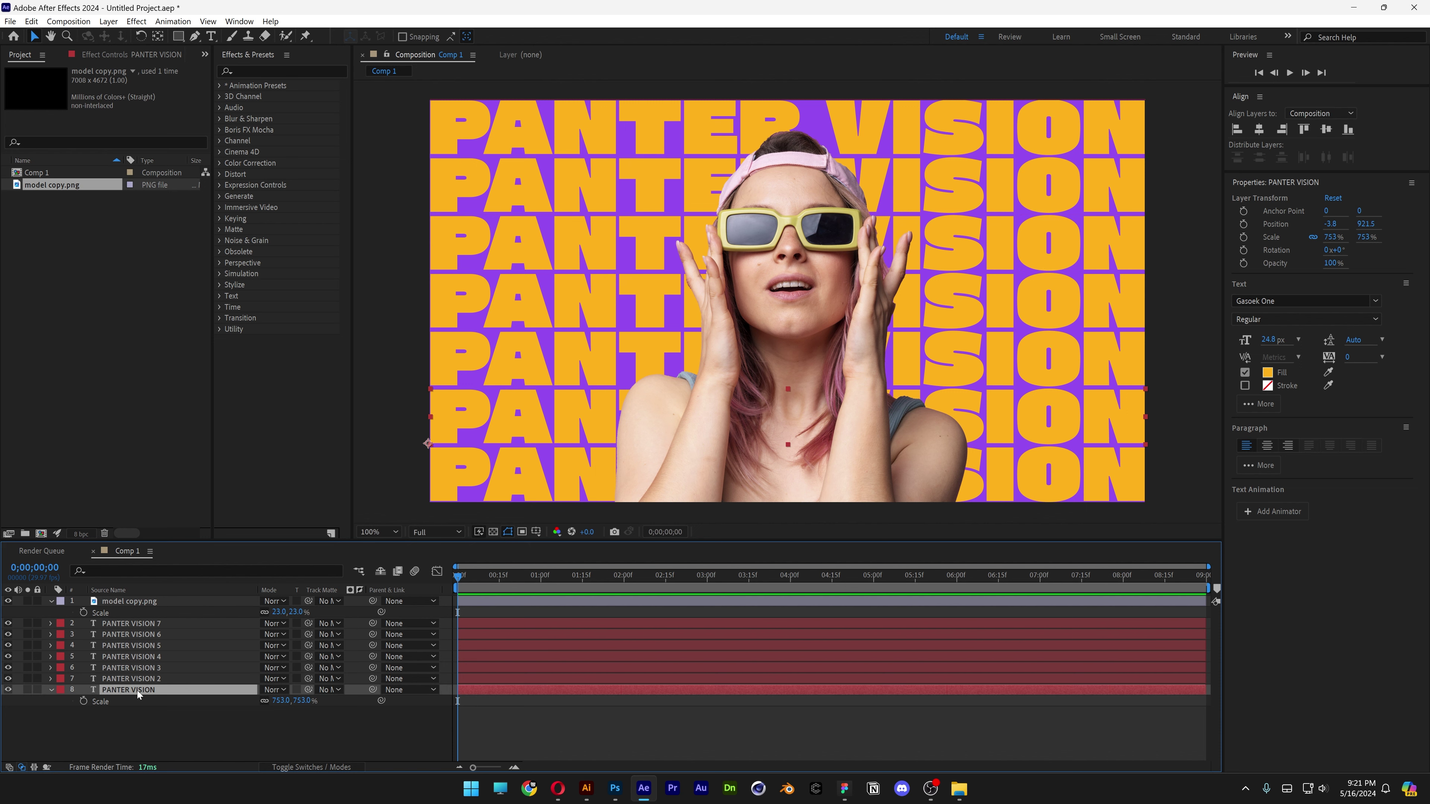
drag(140, 689, 152, 601)
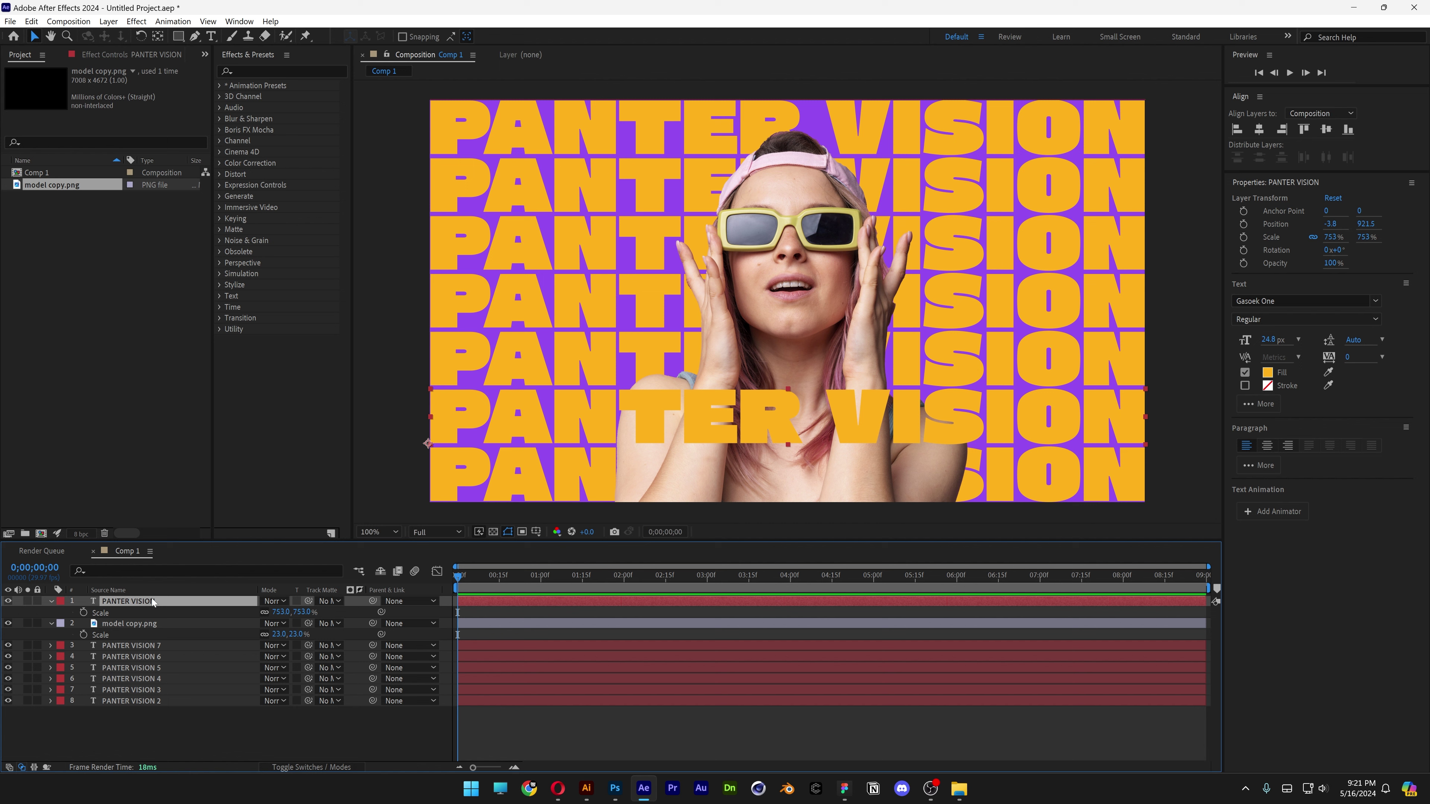
Move PANTER VISION 2 and 6 above the model and select the three top text layers
click(149, 701)
drag(149, 702, 157, 601)
click(158, 690)
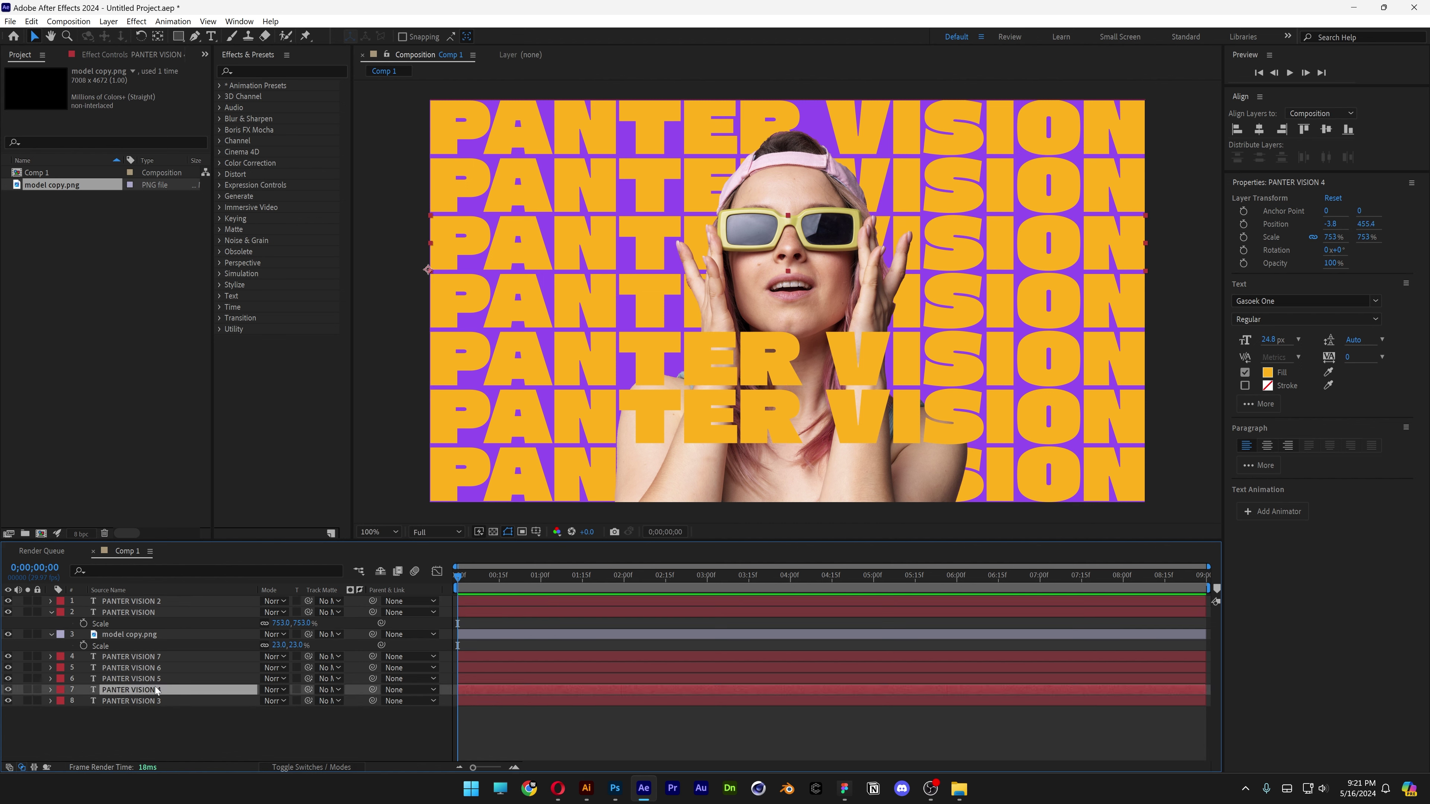
drag(155, 668, 149, 601)
key(ctrl+shift+a)
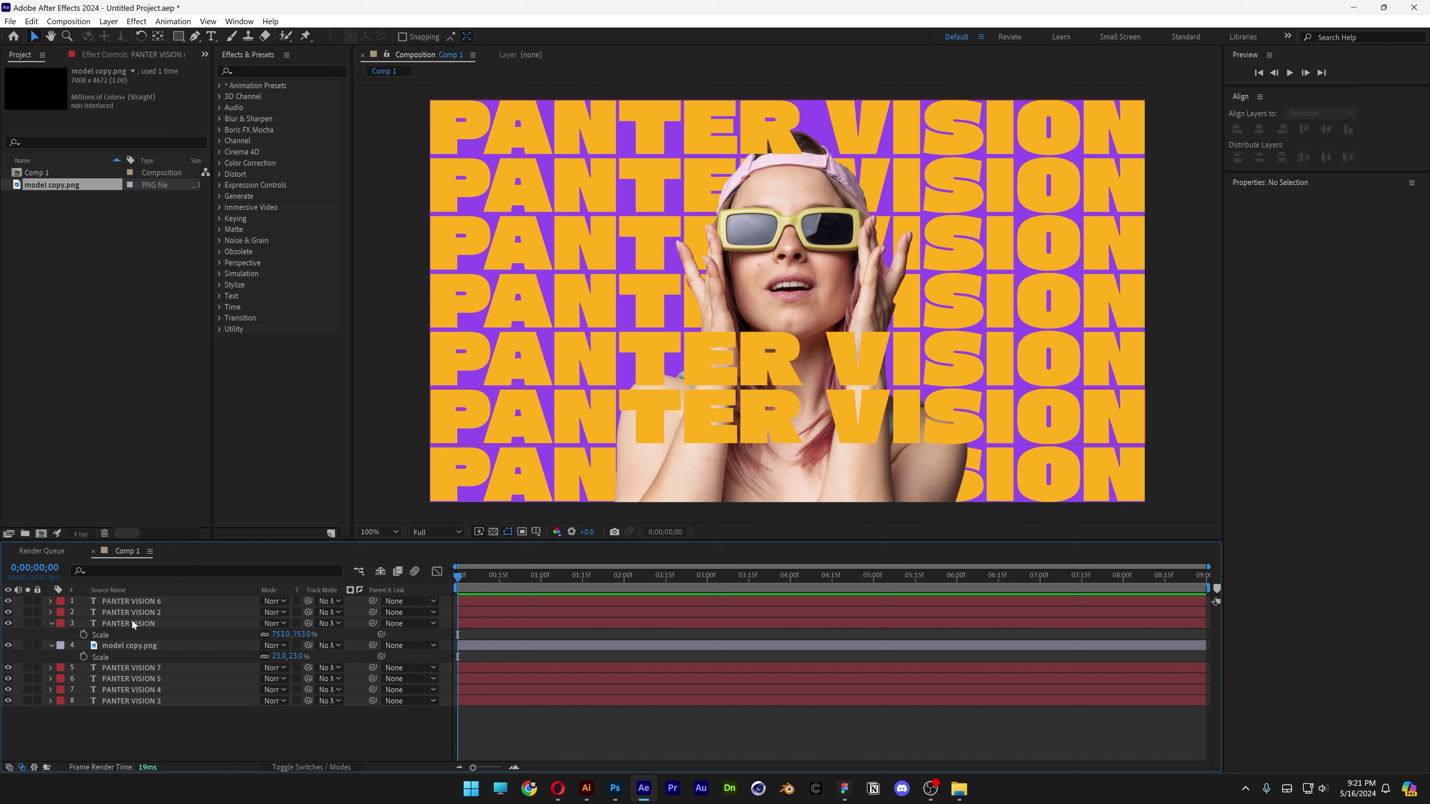
click(160, 602)
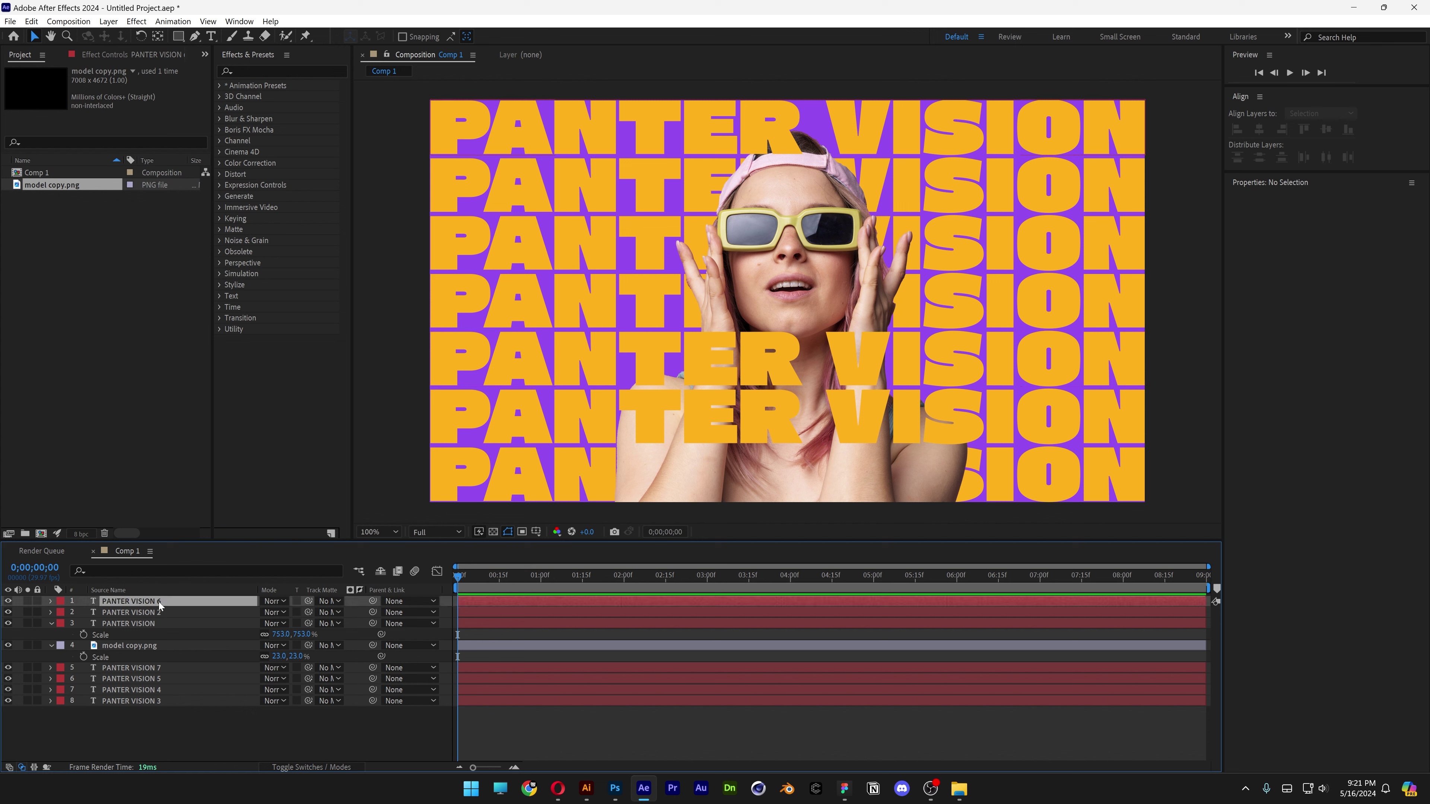
shift+click(161, 623)
Pre-compose the three text layers above the model as TXT_Top
right_click(161, 624)
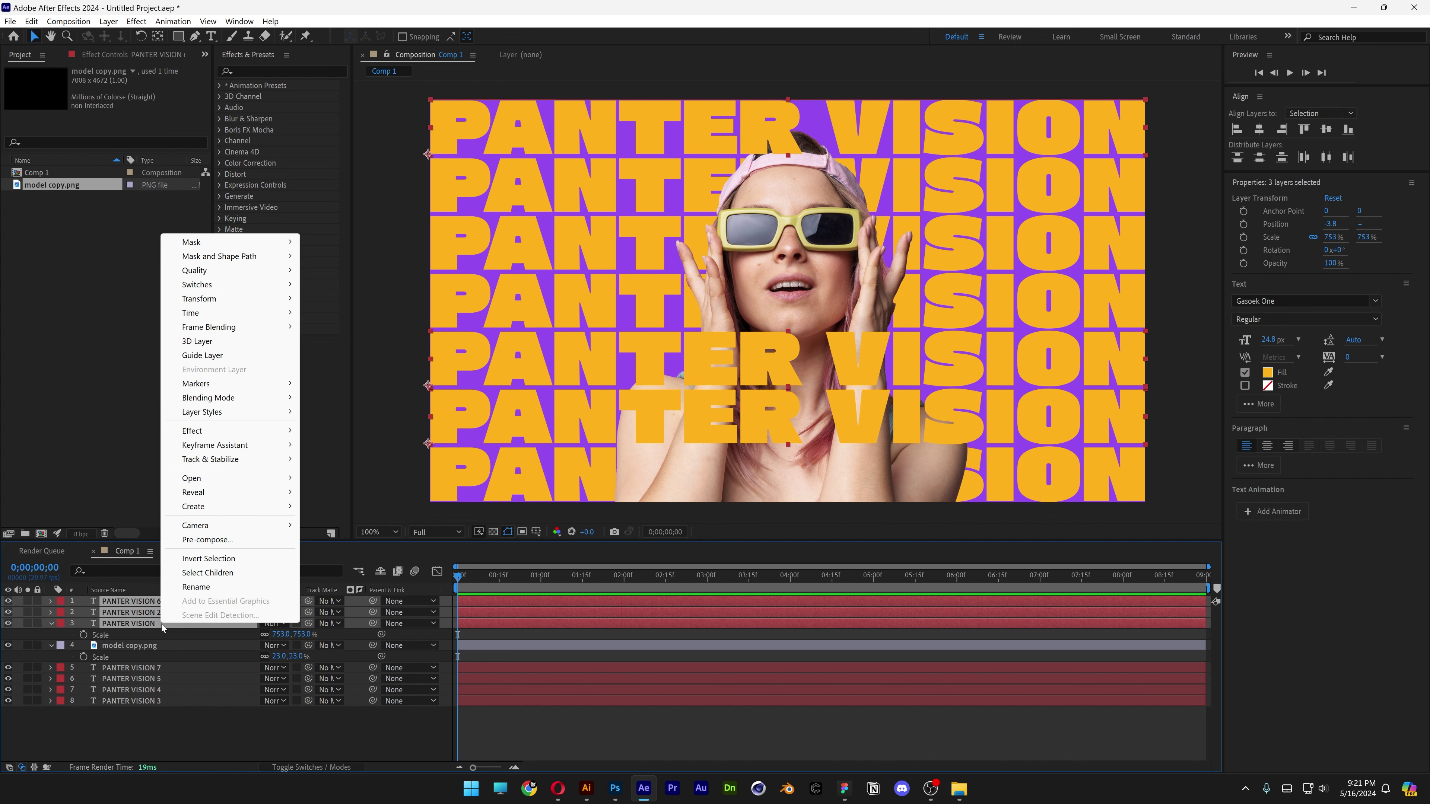
click(223, 541)
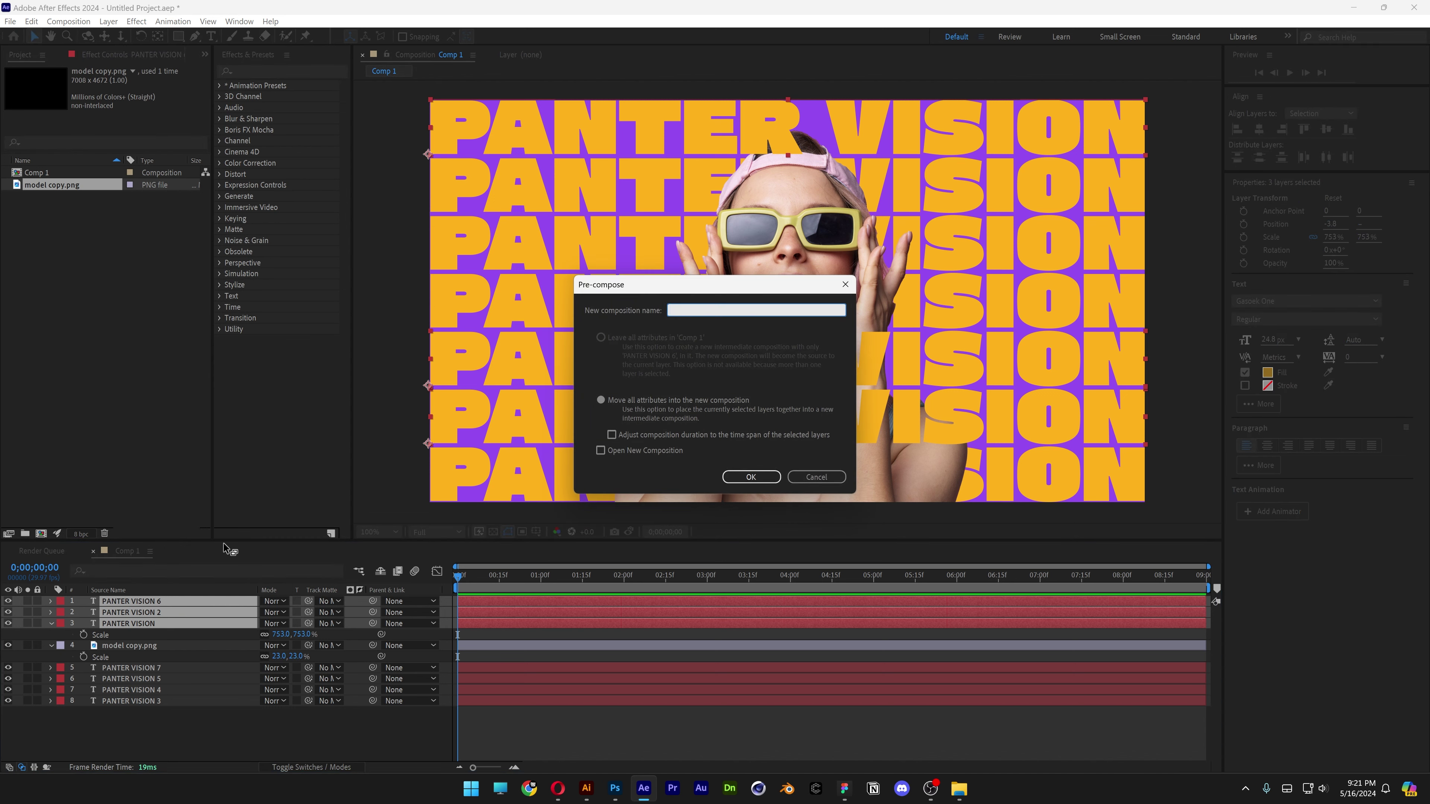
text(TXT_Top)
key(Return)
Pre-compose the four text layers below the model as TXT_Bottom
click(157, 667)
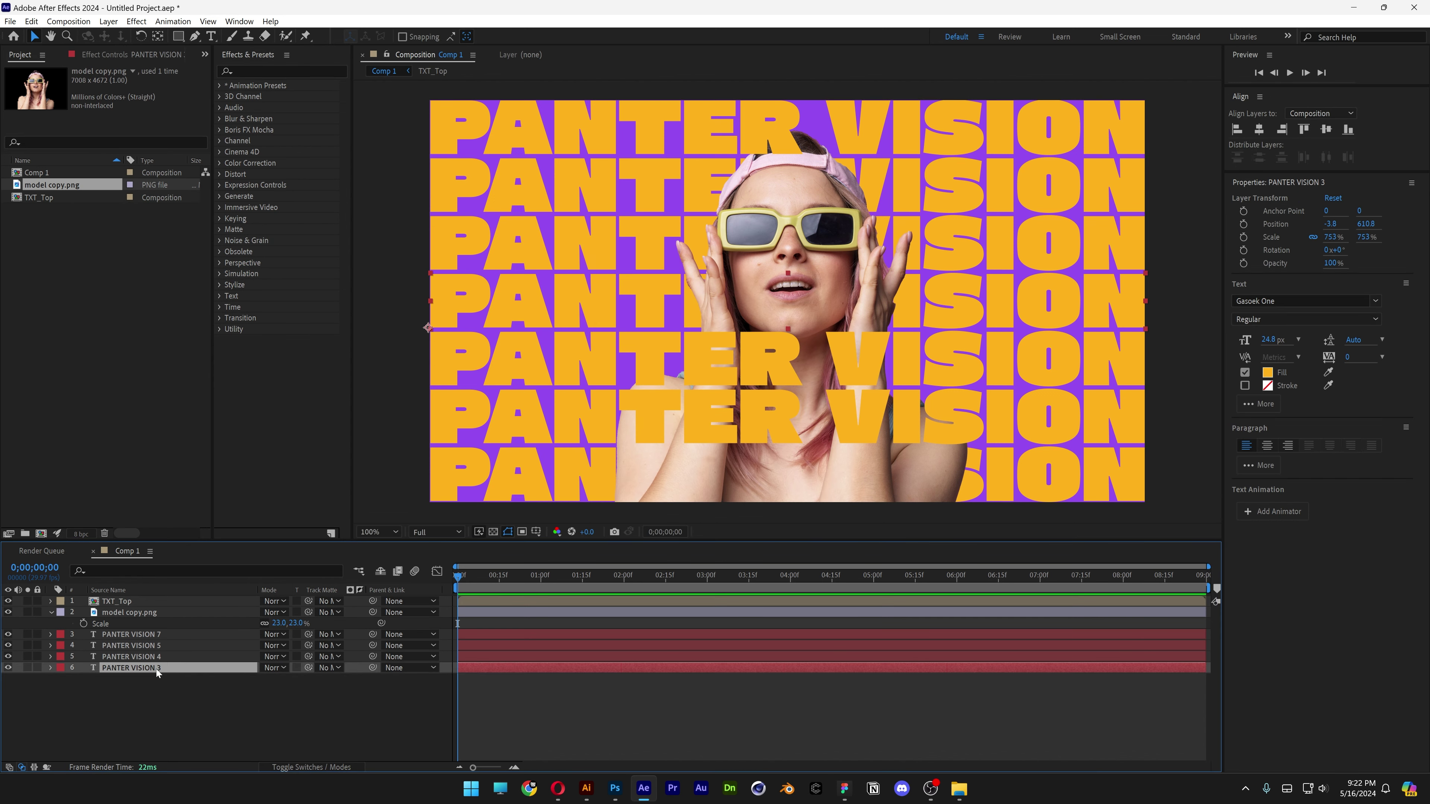
shift+click(159, 635)
right_click(158, 637)
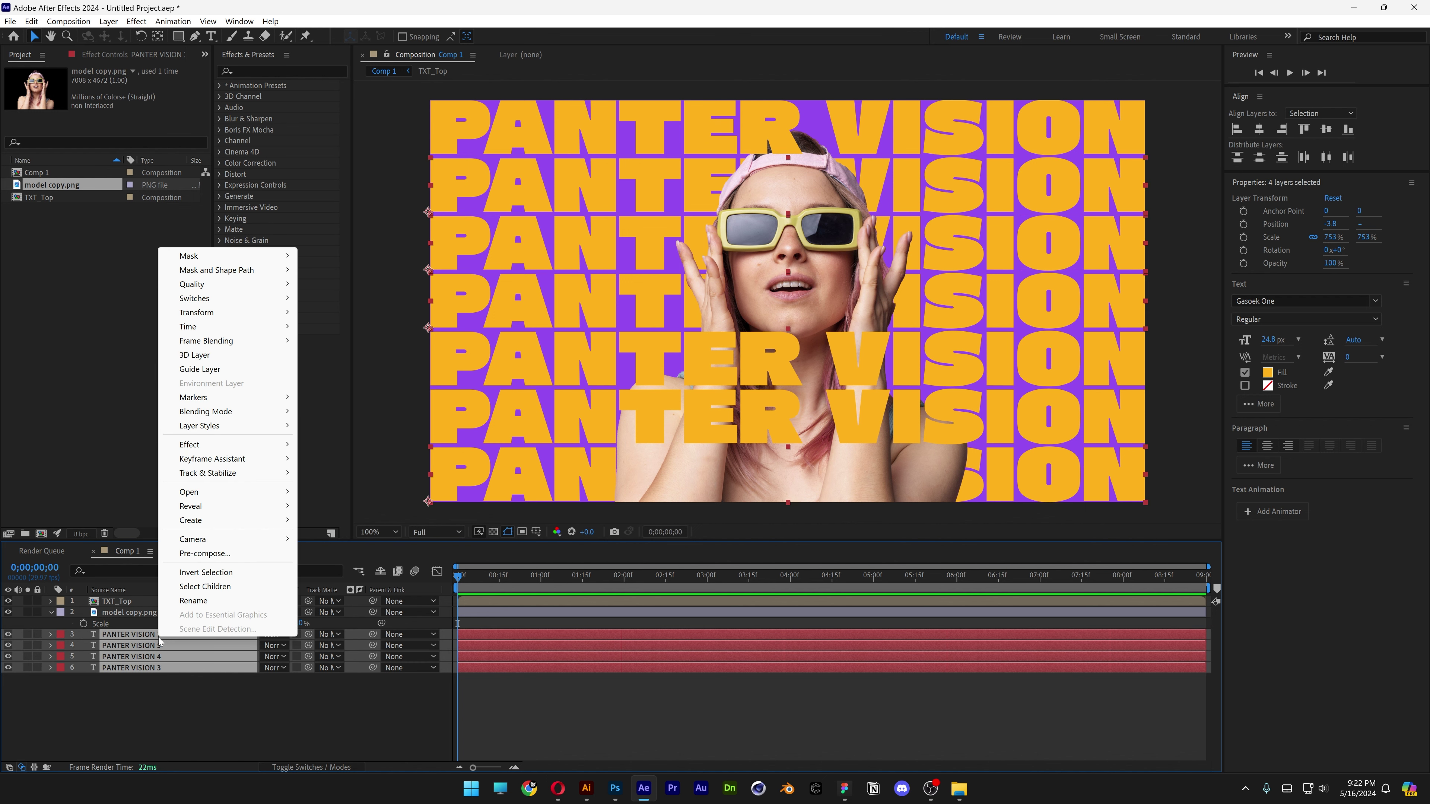
click(223, 557)
text(TXT)
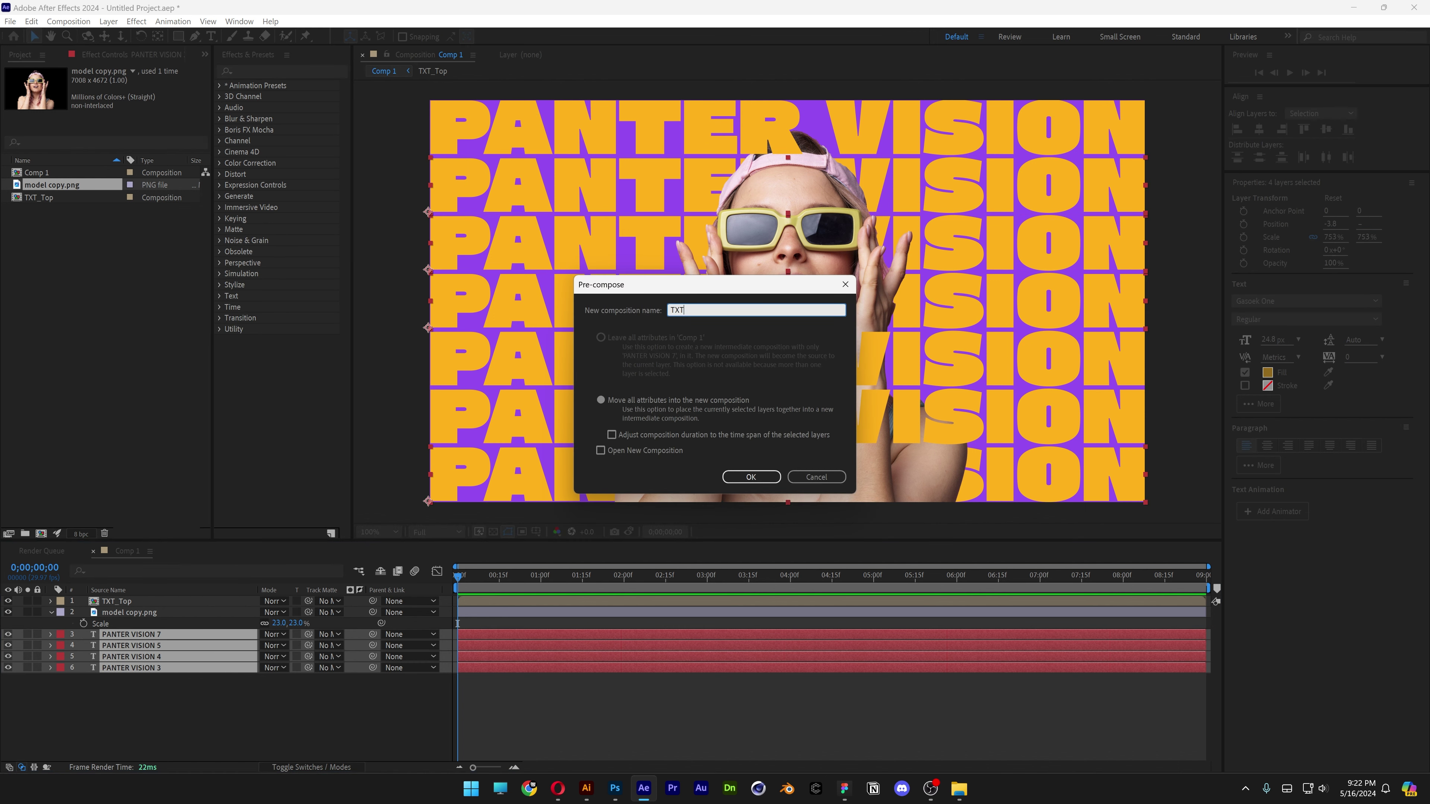
text(_Bottom)
click(751, 477)
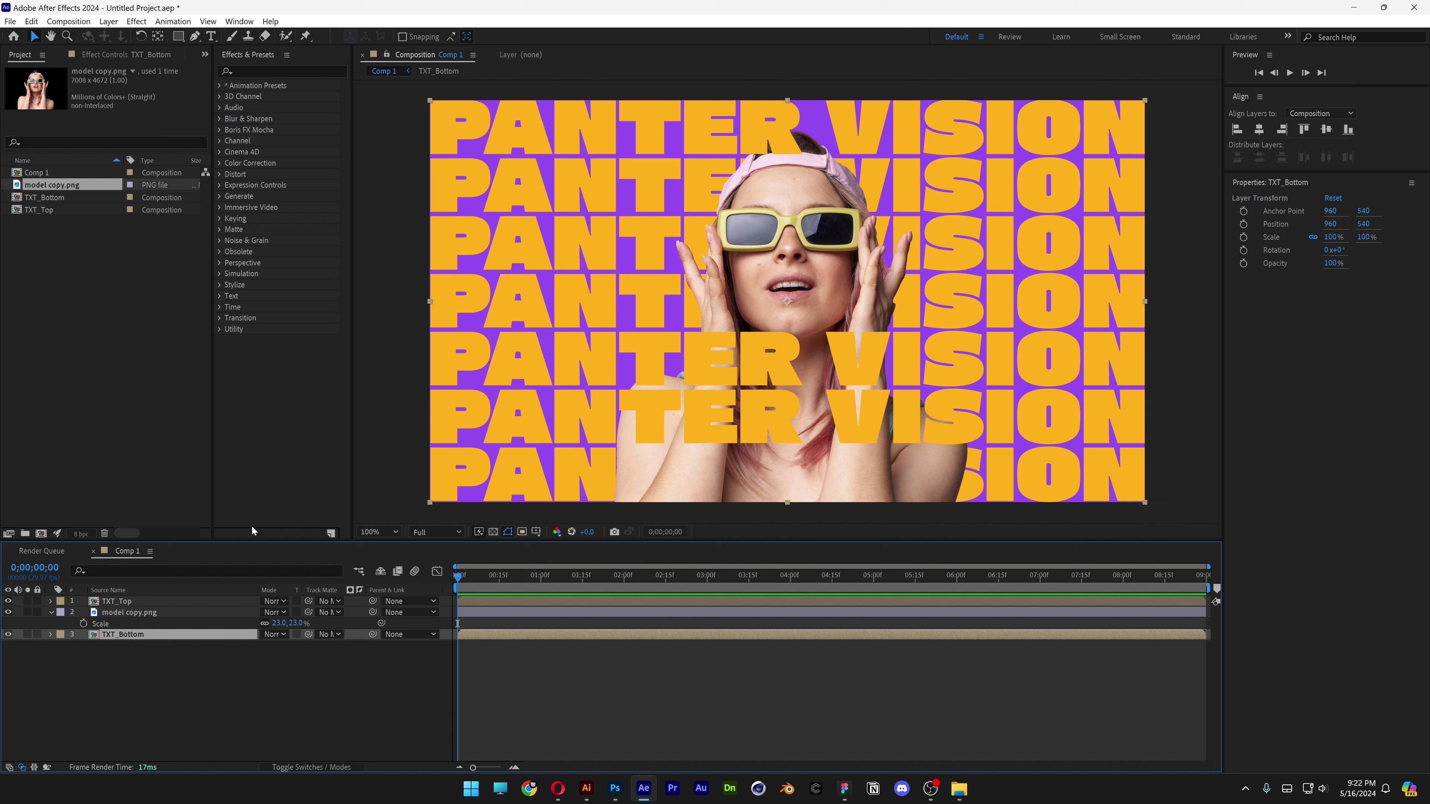
Hide the TXT_Top layer and select TXT_Bottom
click(107, 603)
click(8, 602)
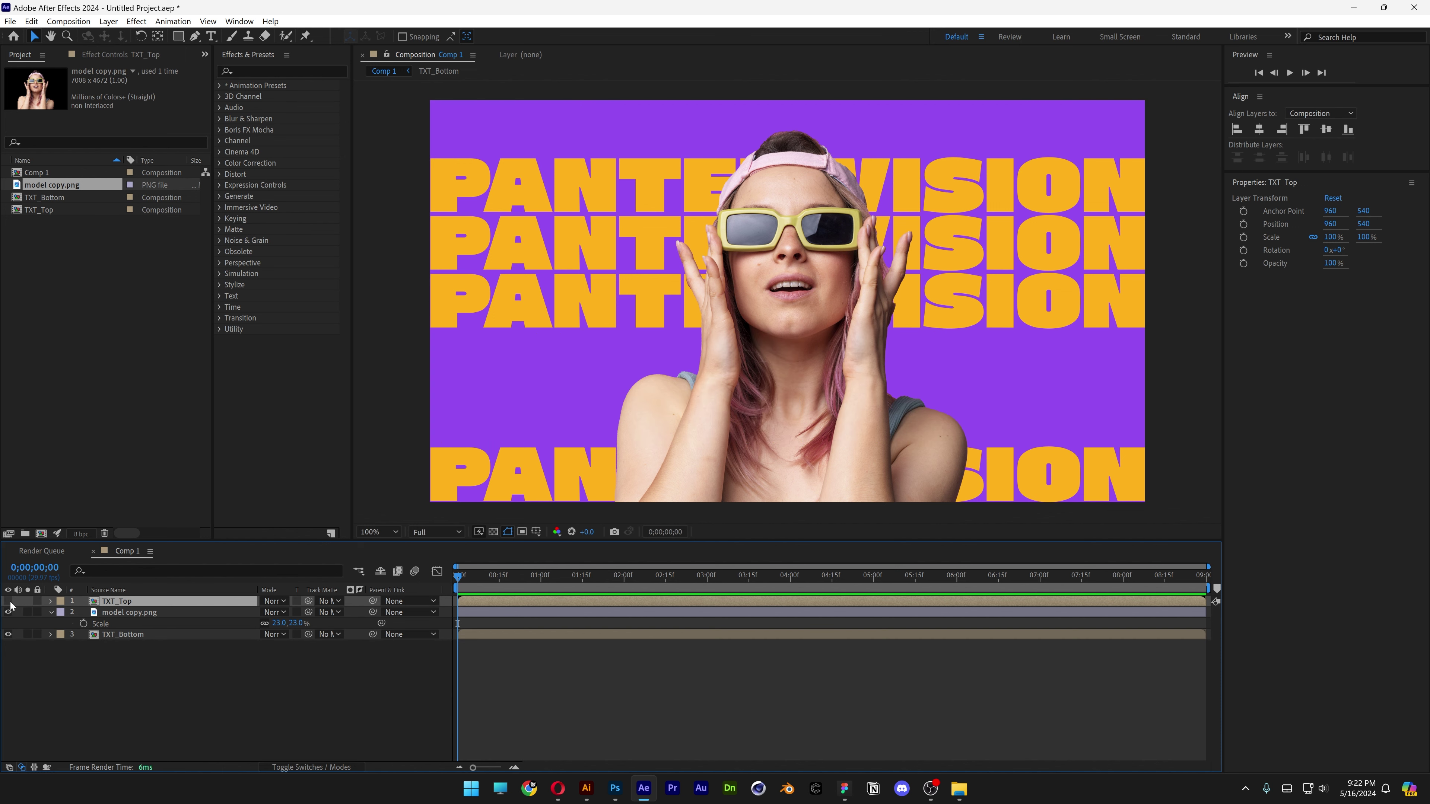
click(123, 635)
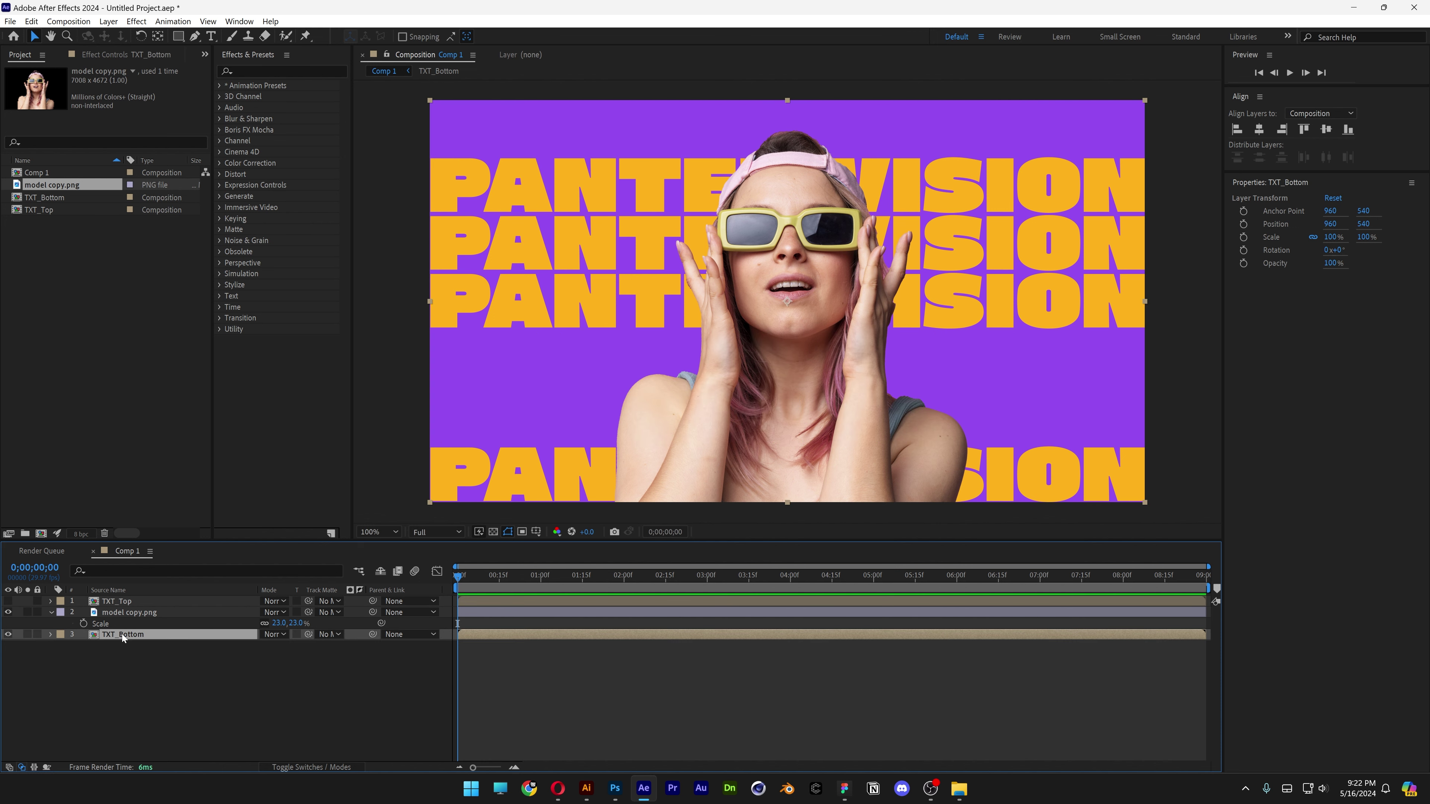
Apply Mesh Warp to TXT_Bottom with 2 rows and 3 columns
click(282, 71)
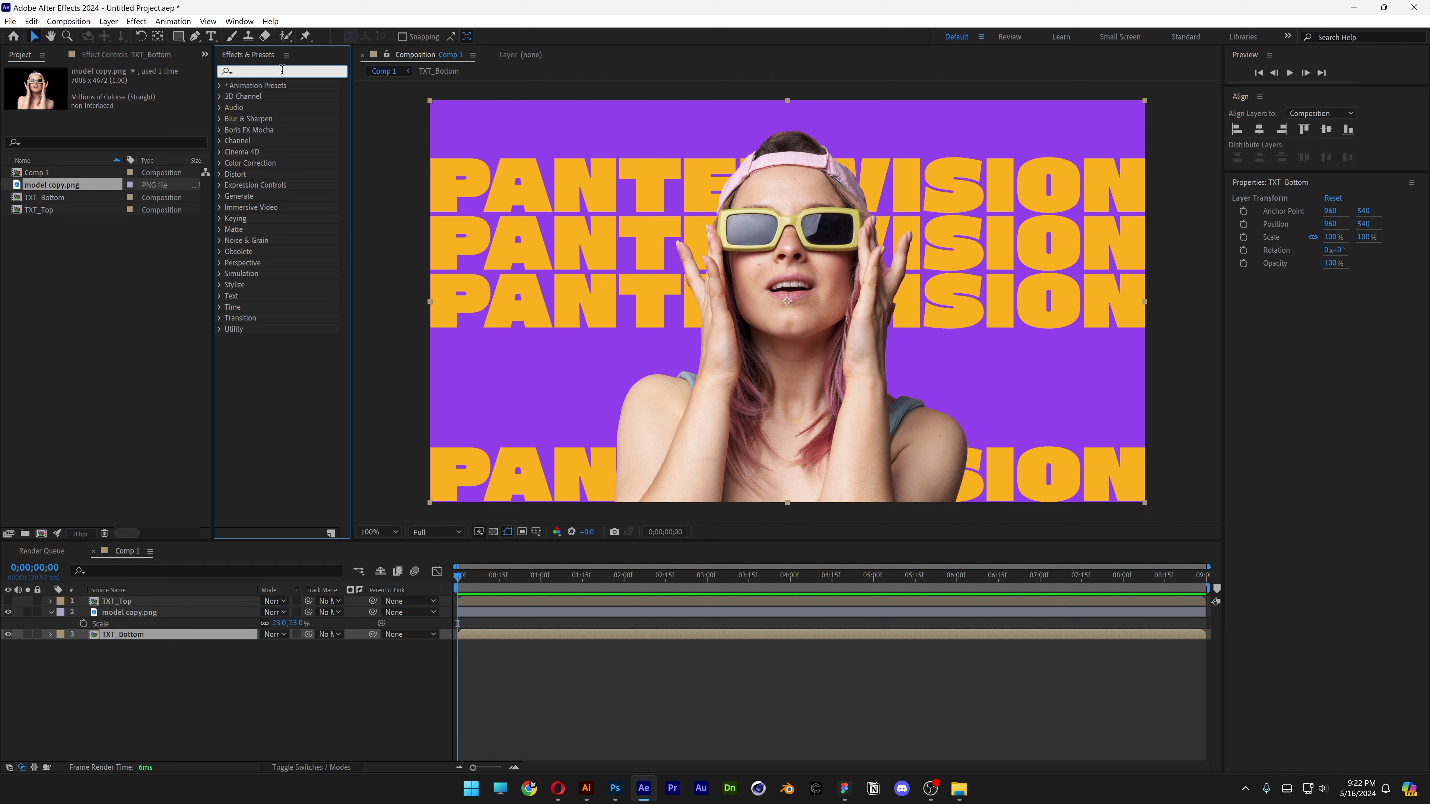
text(mesh)
drag(272, 97, 143, 635)
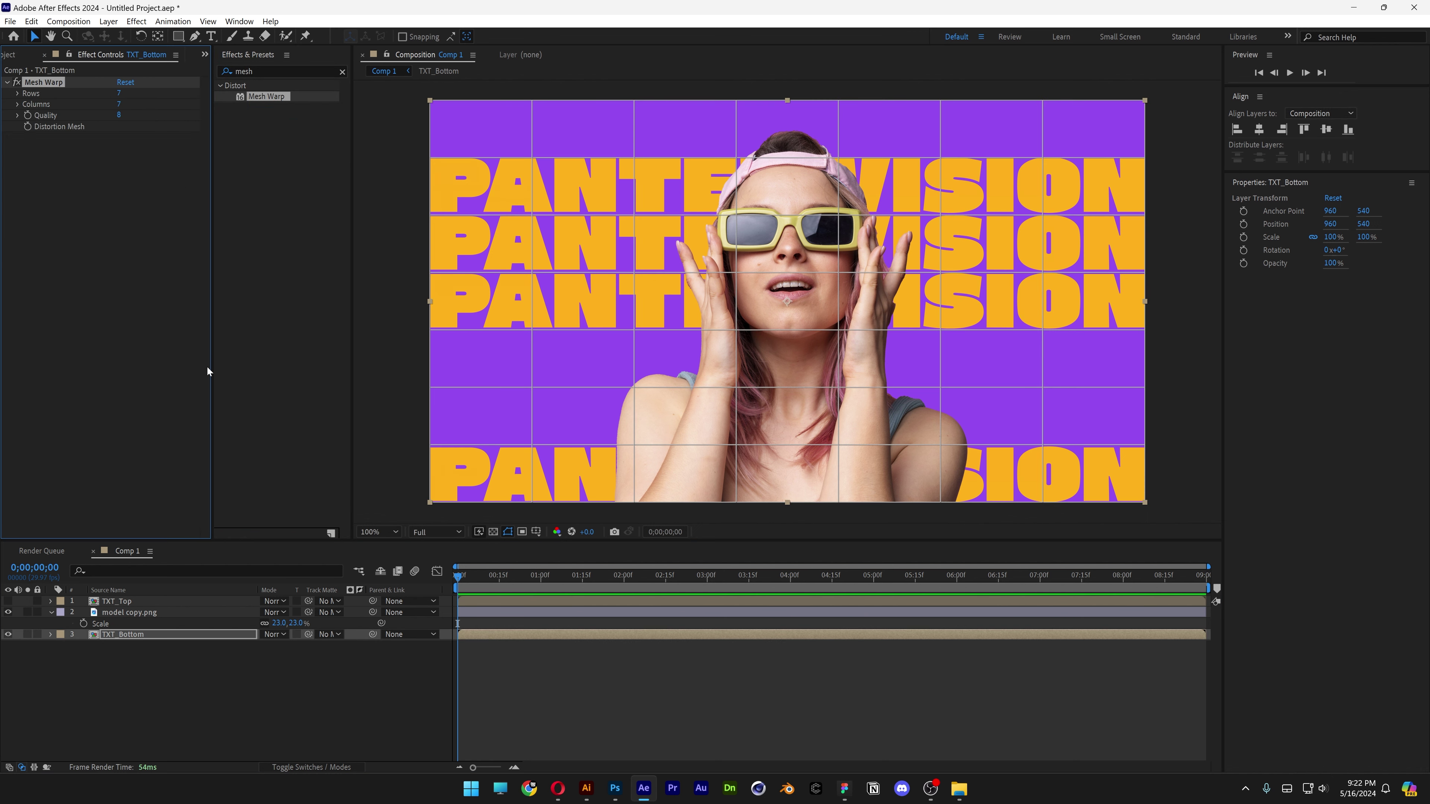
click(120, 93)
text(2)
key(Tab)
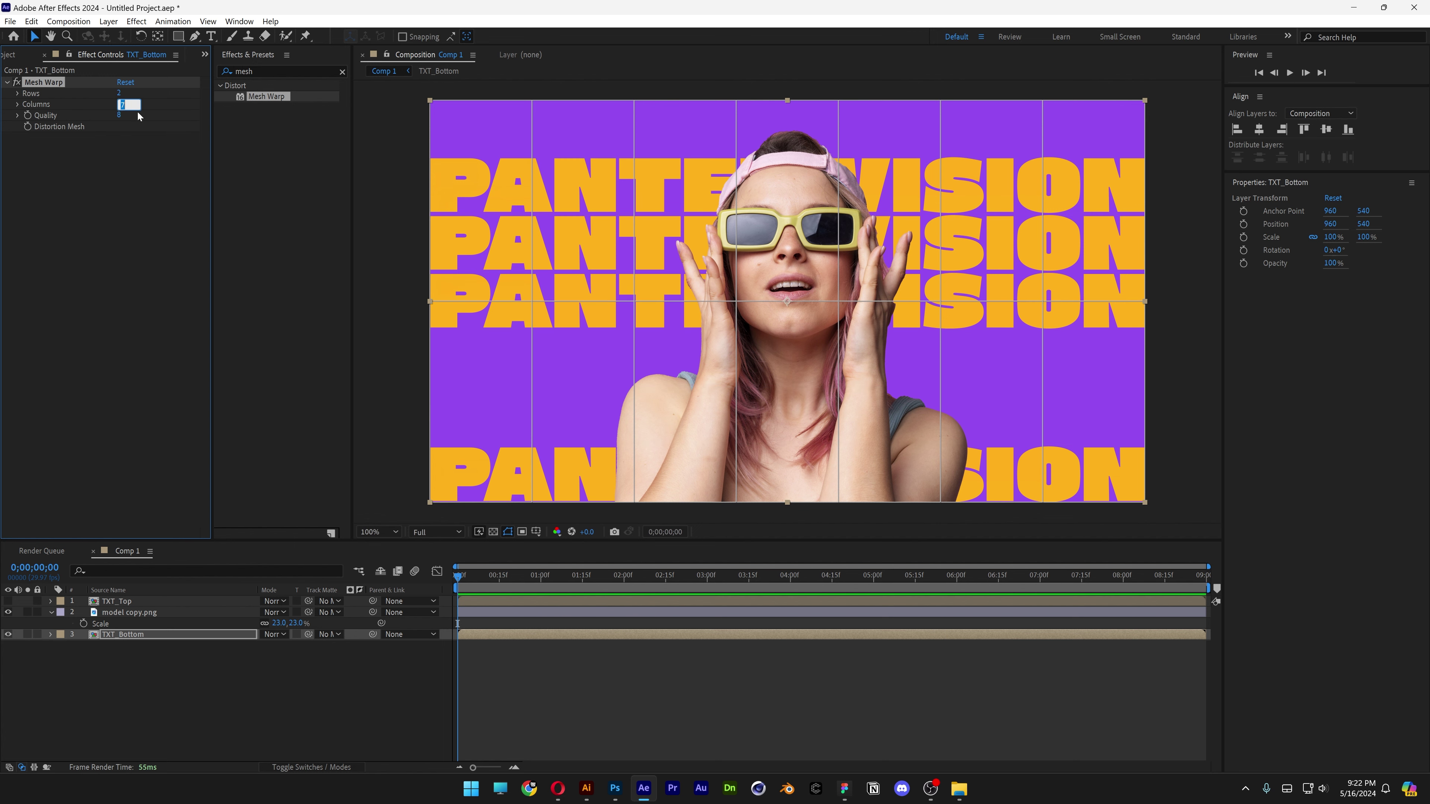
text(3)
key(Return)
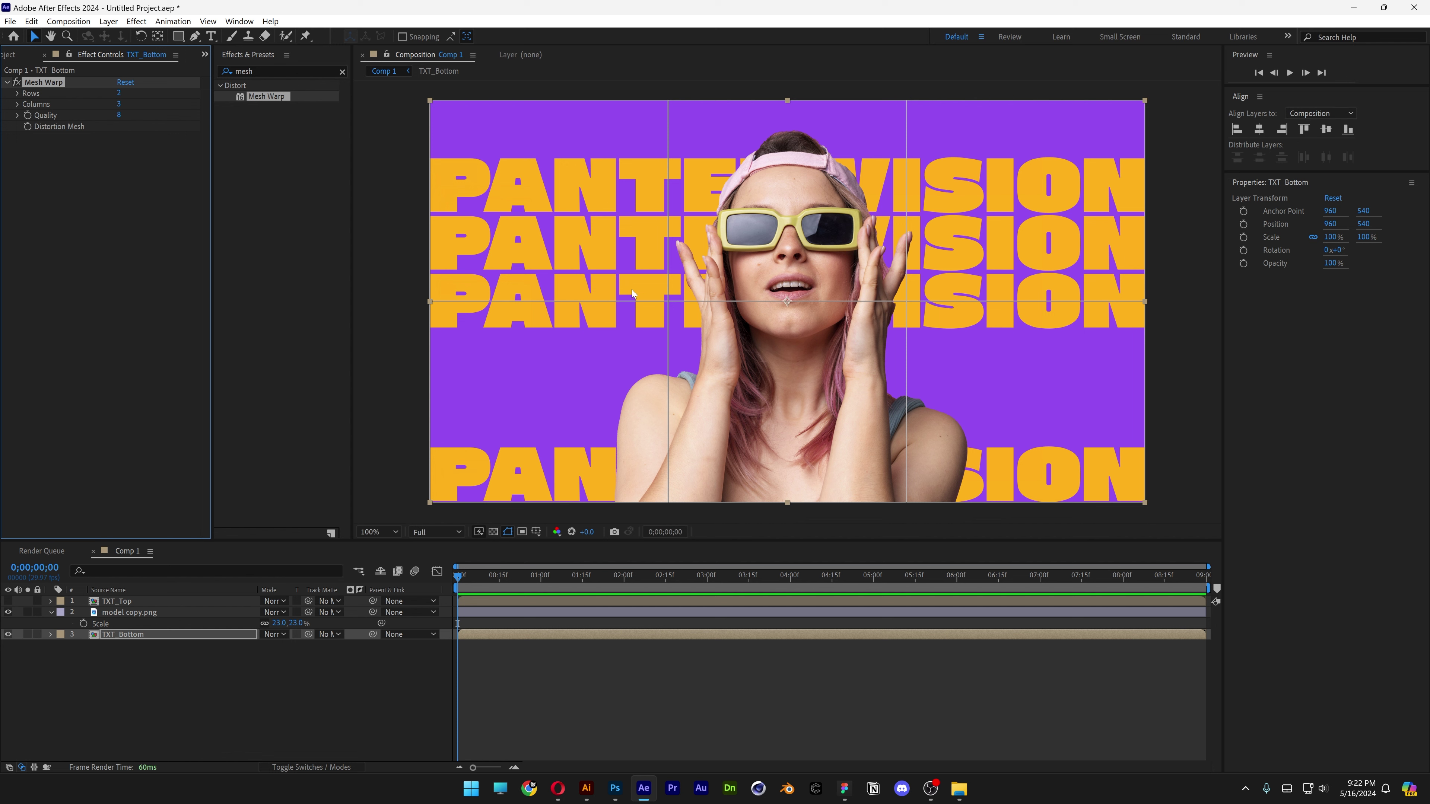
Keyframe the Distortion Mesh and at 0;00;00;15 bend the PANTE rows up and VISION rows into a wave
click(464, 571)
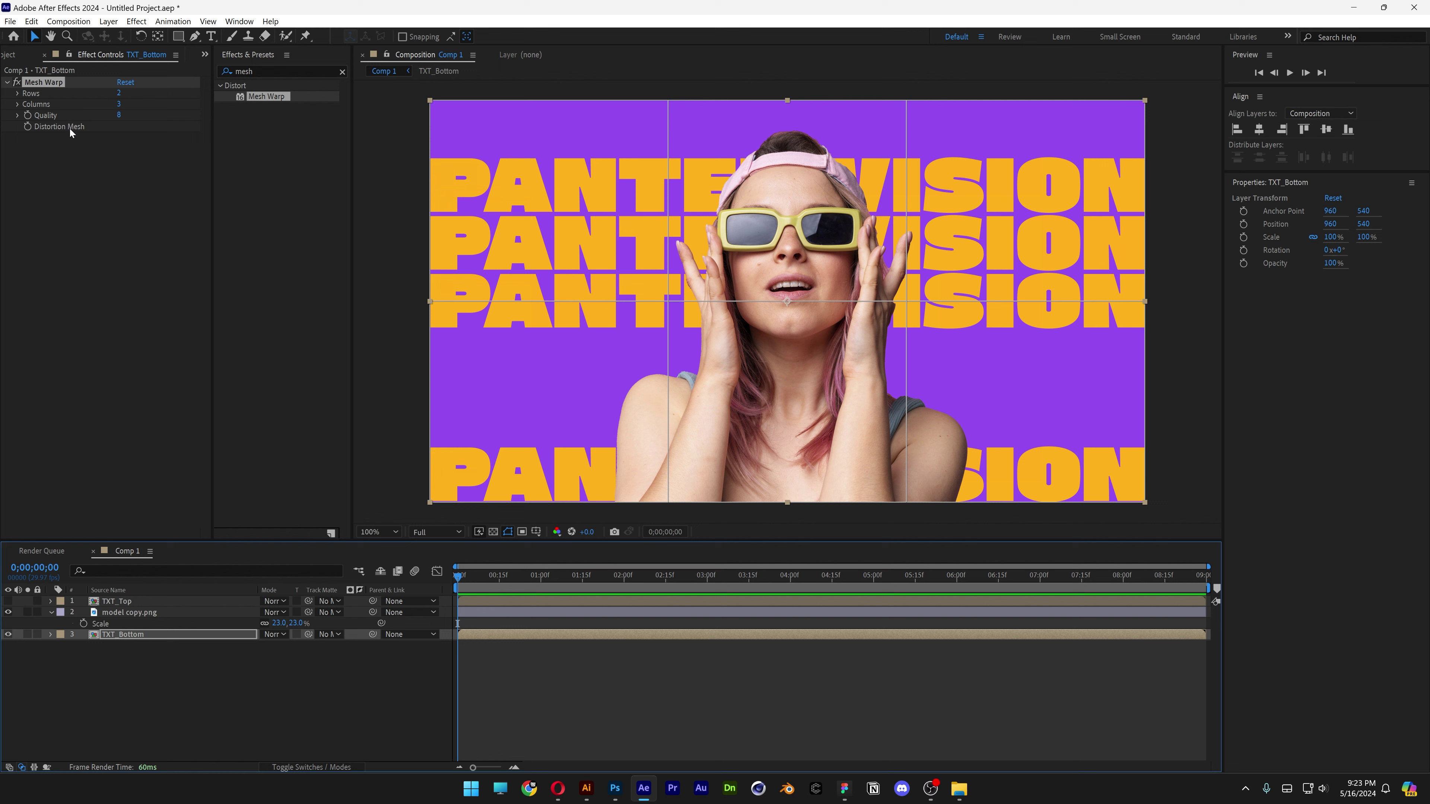
click(28, 128)
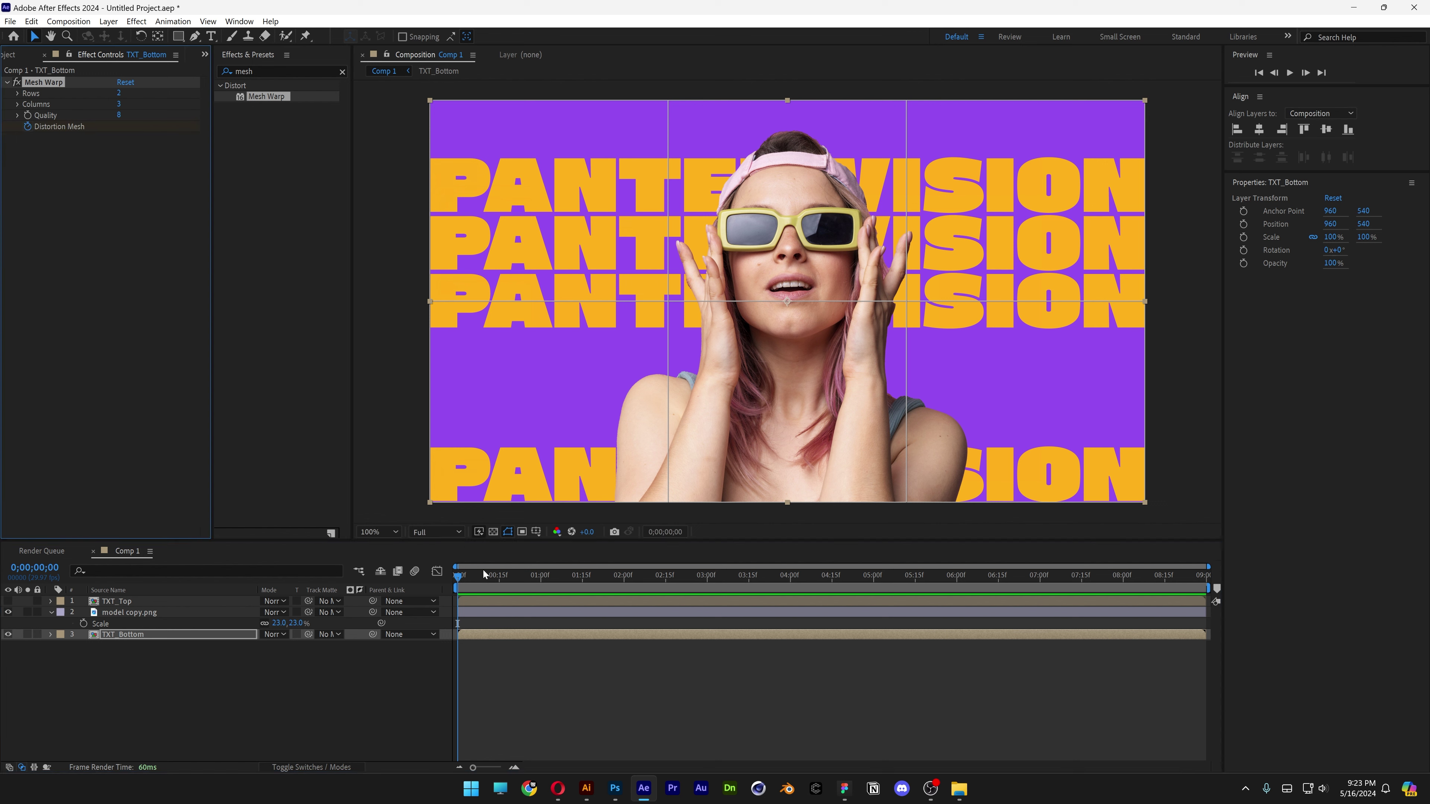
click(500, 580)
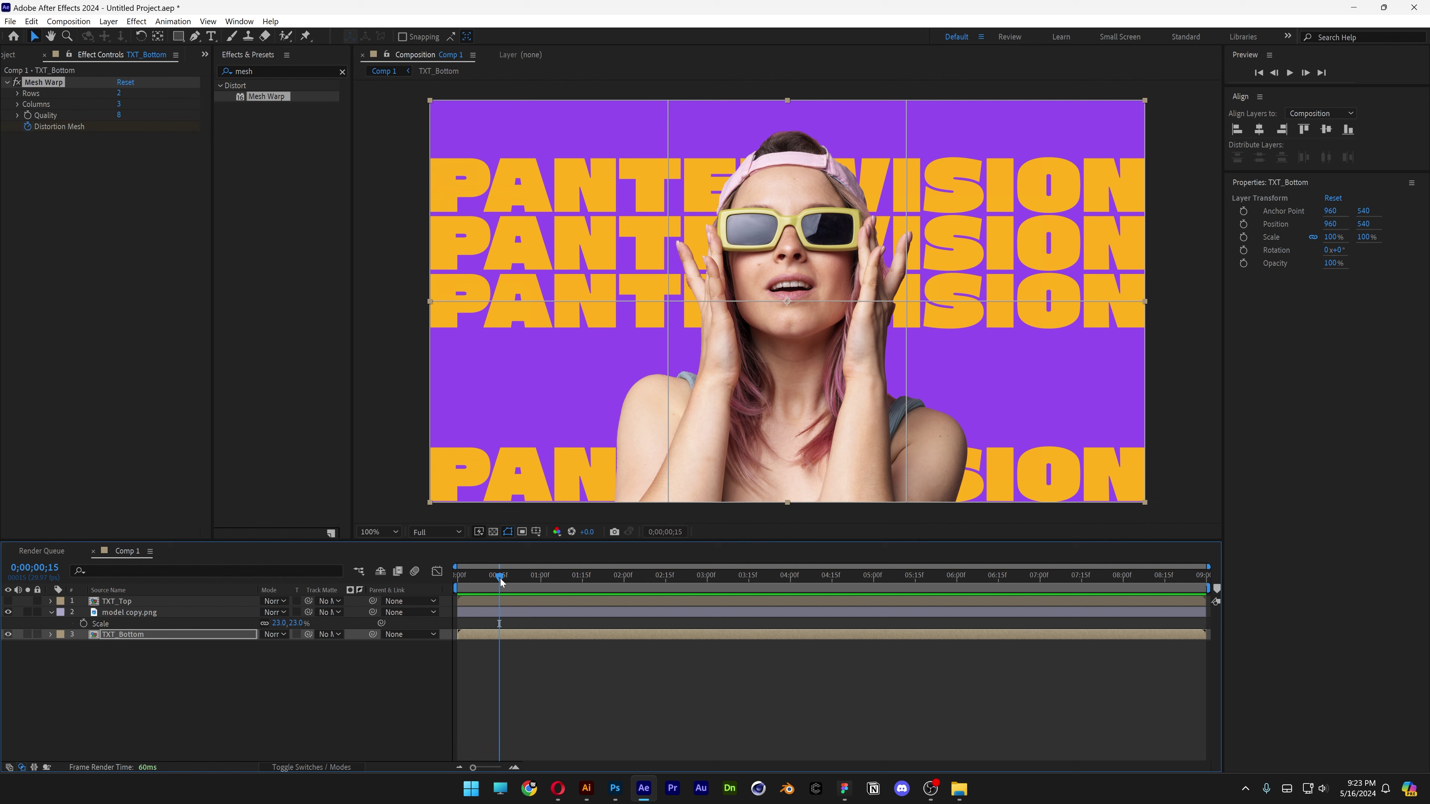
click(668, 302)
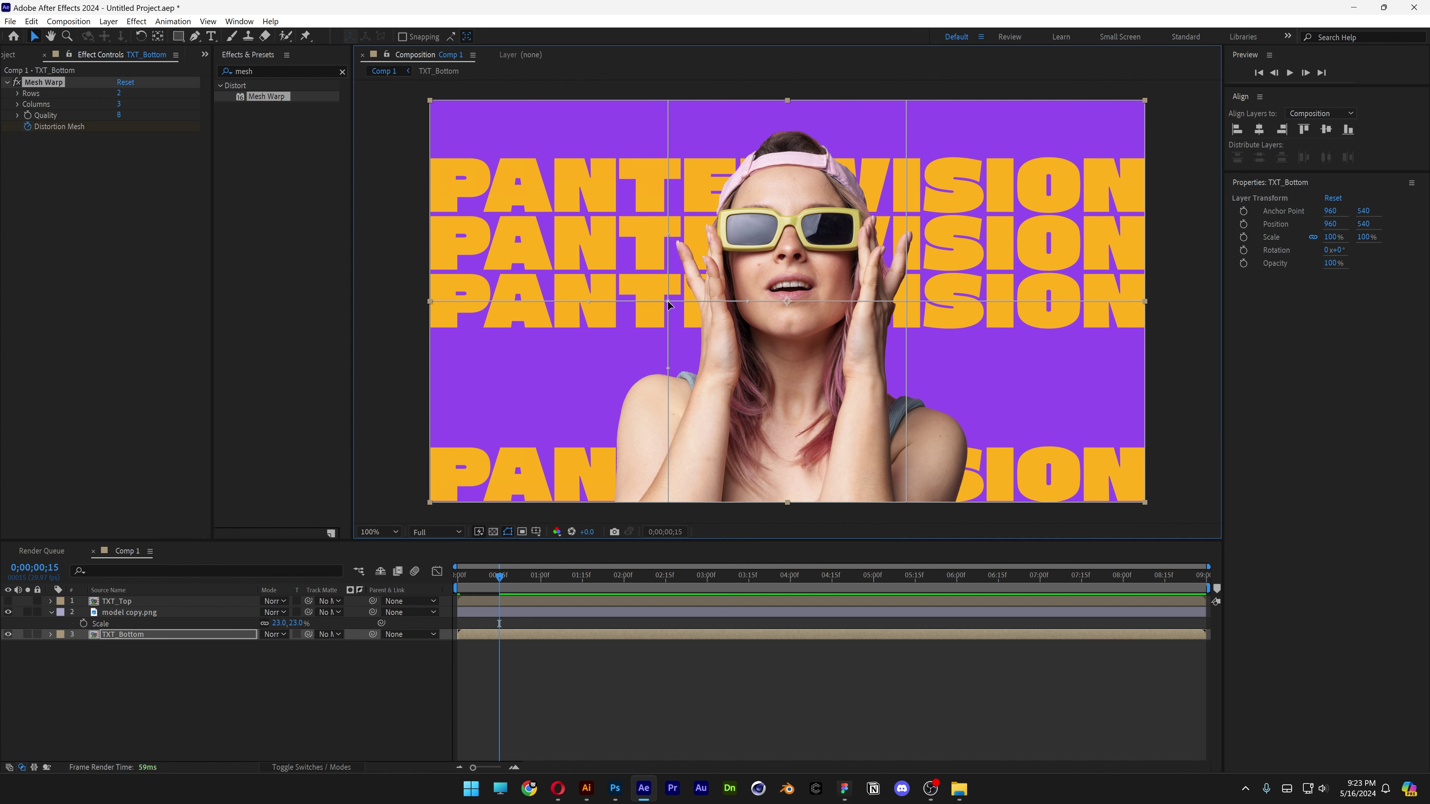
drag(668, 302, 620, 192)
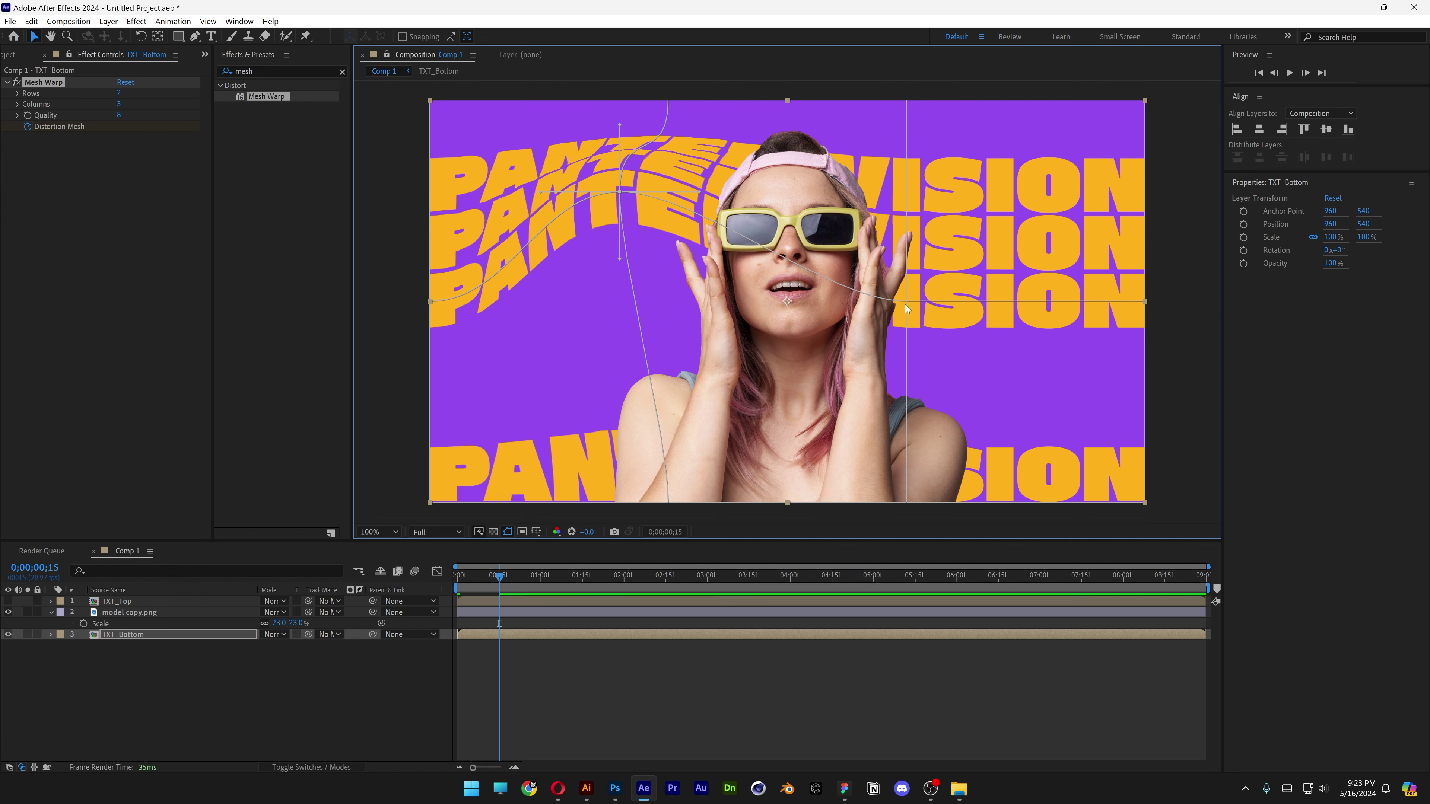
drag(906, 305, 991, 401)
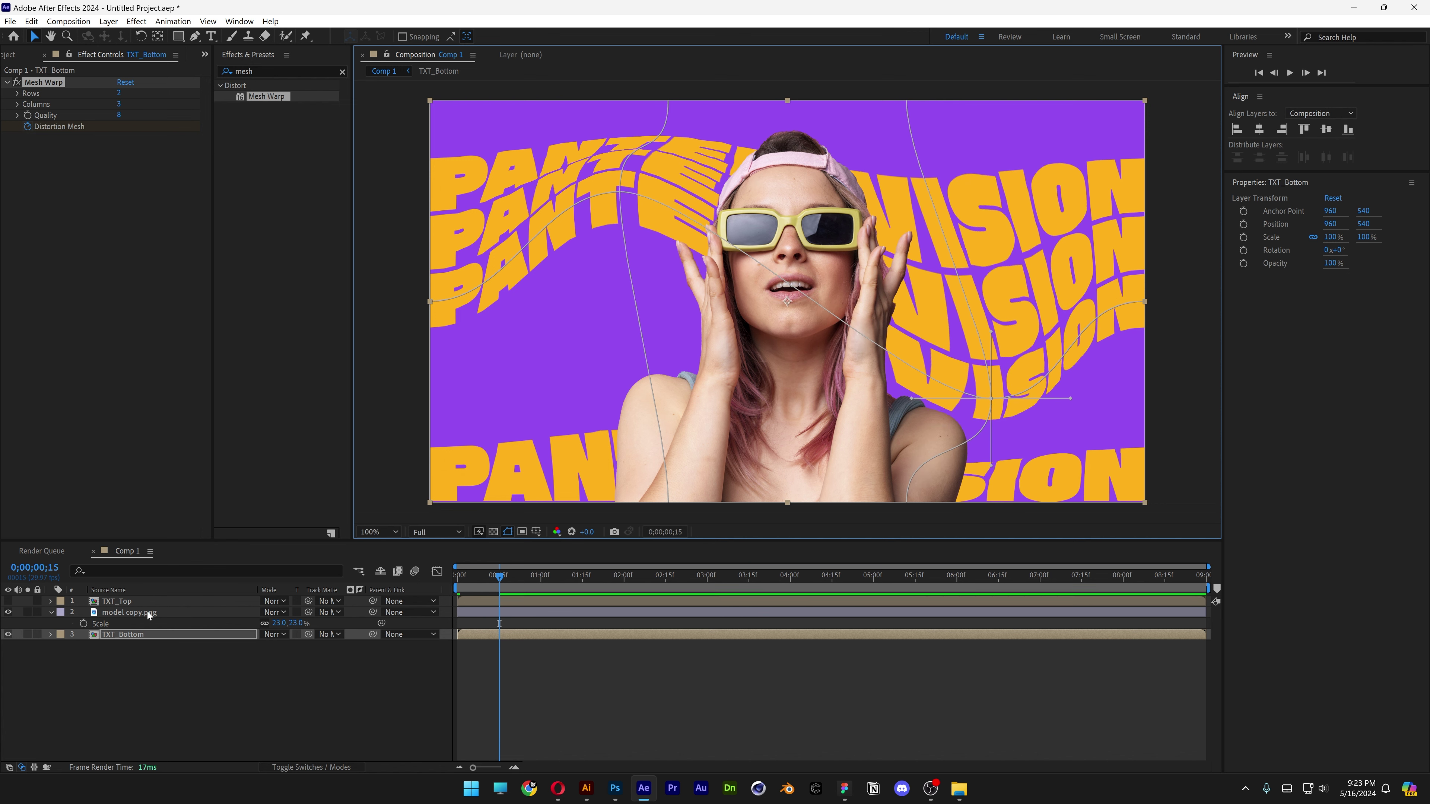
Reveal TXT_Bottom's mesh keyframes and rewarp the PANTE rows just past one second
click(159, 634)
key(u)
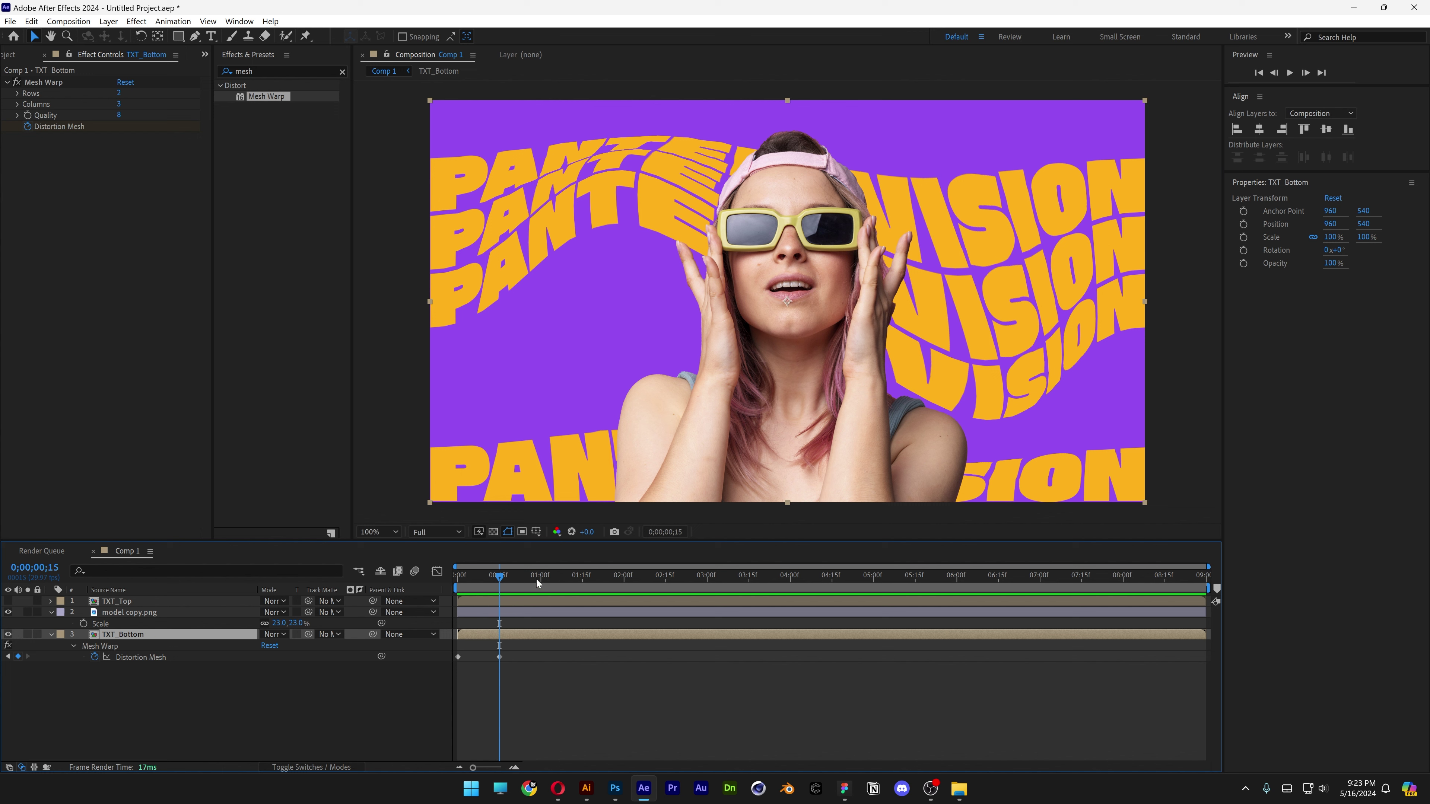
drag(536, 579, 583, 585)
click(54, 82)
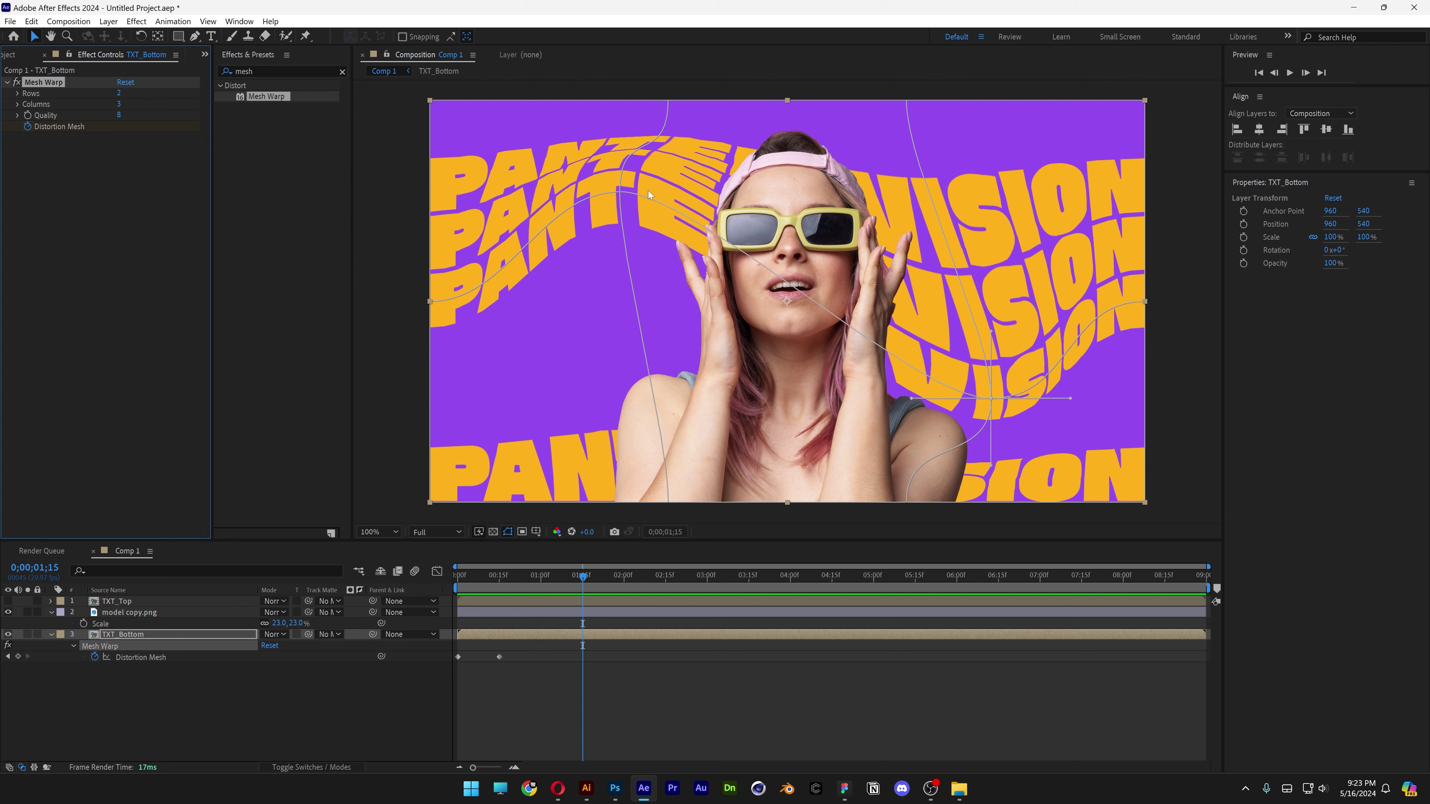
click(621, 195)
drag(621, 195, 613, 191)
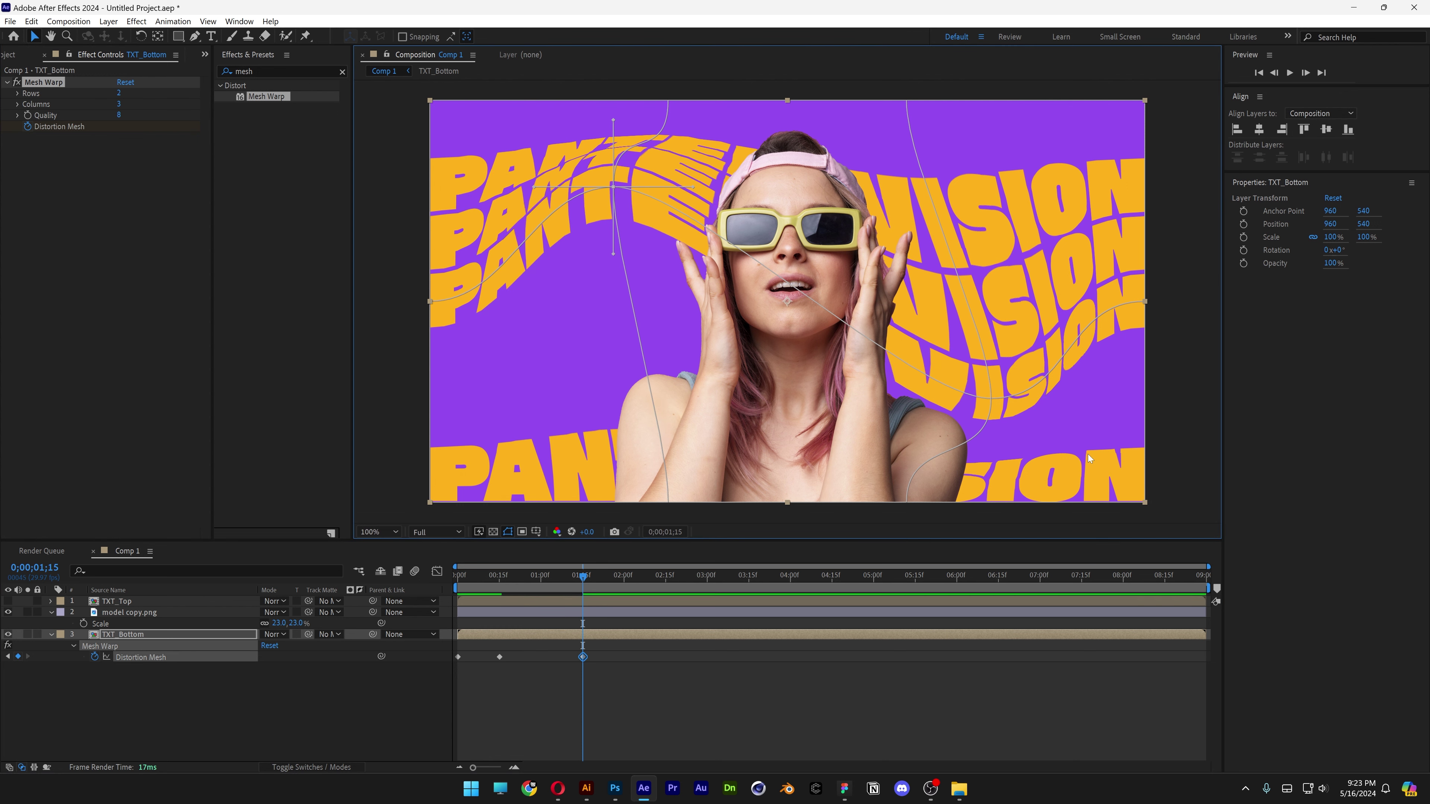
click(998, 402)
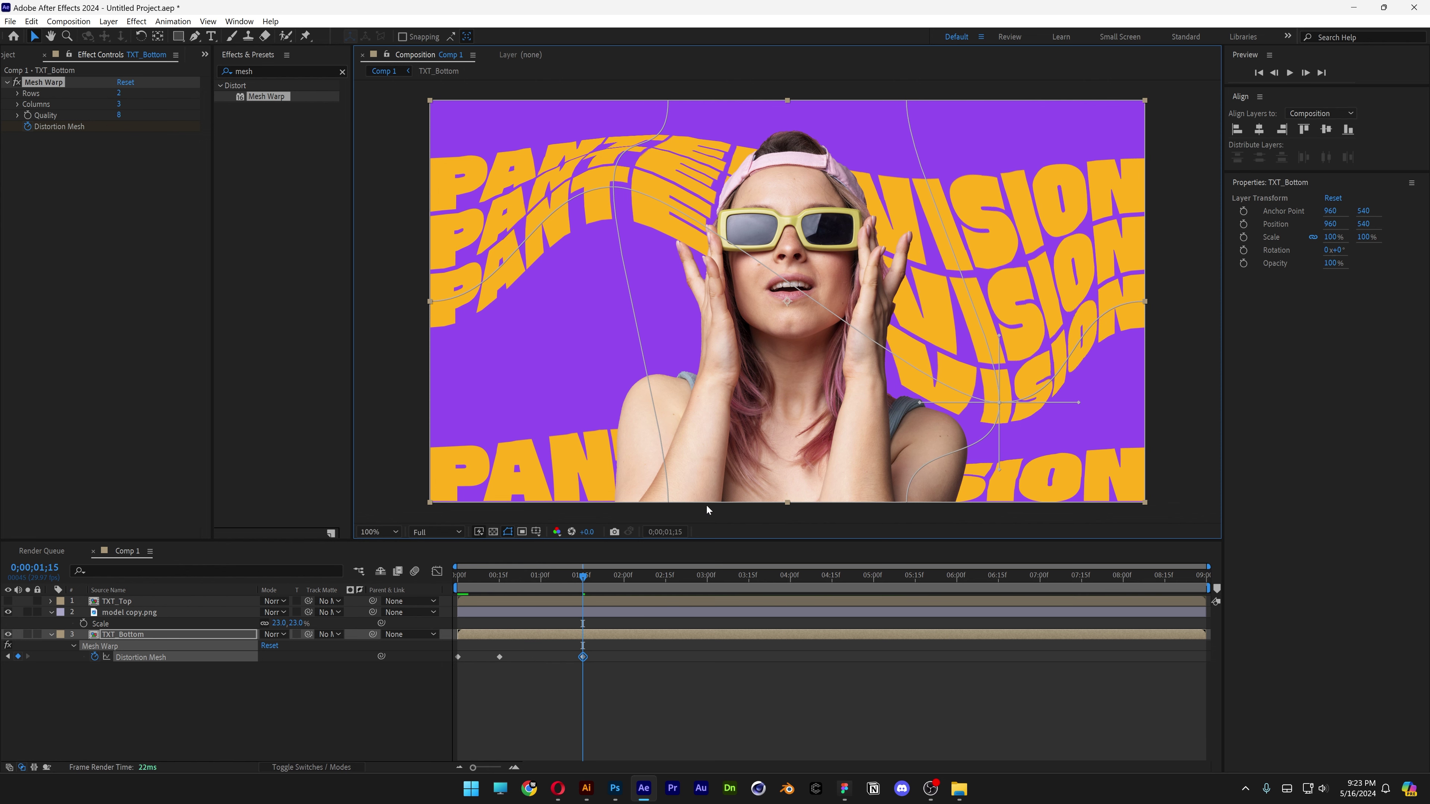
Reshape the PANTE and VISION warps with new mesh keyframes at 2;00 and 3;00
drag(586, 574, 624, 586)
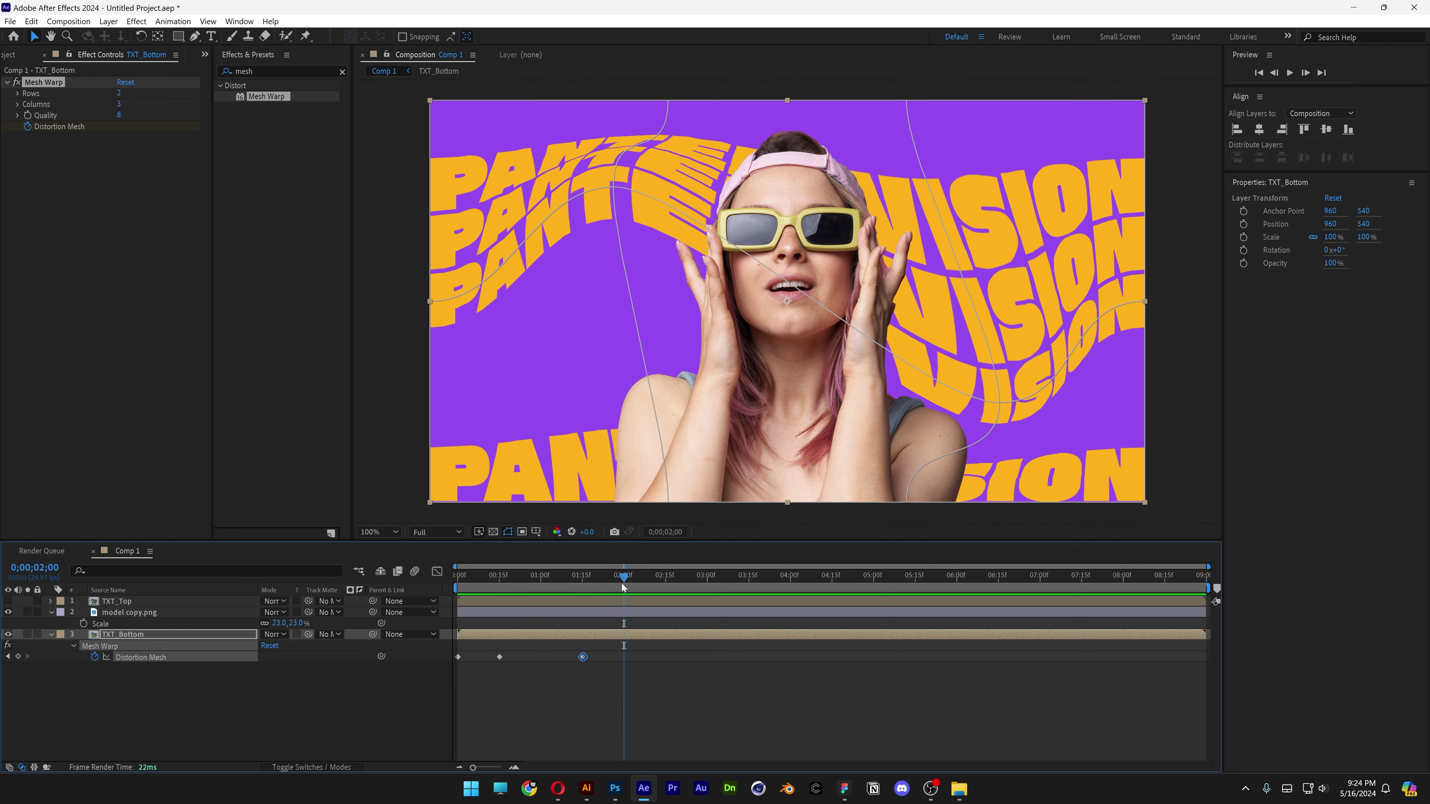
click(614, 190)
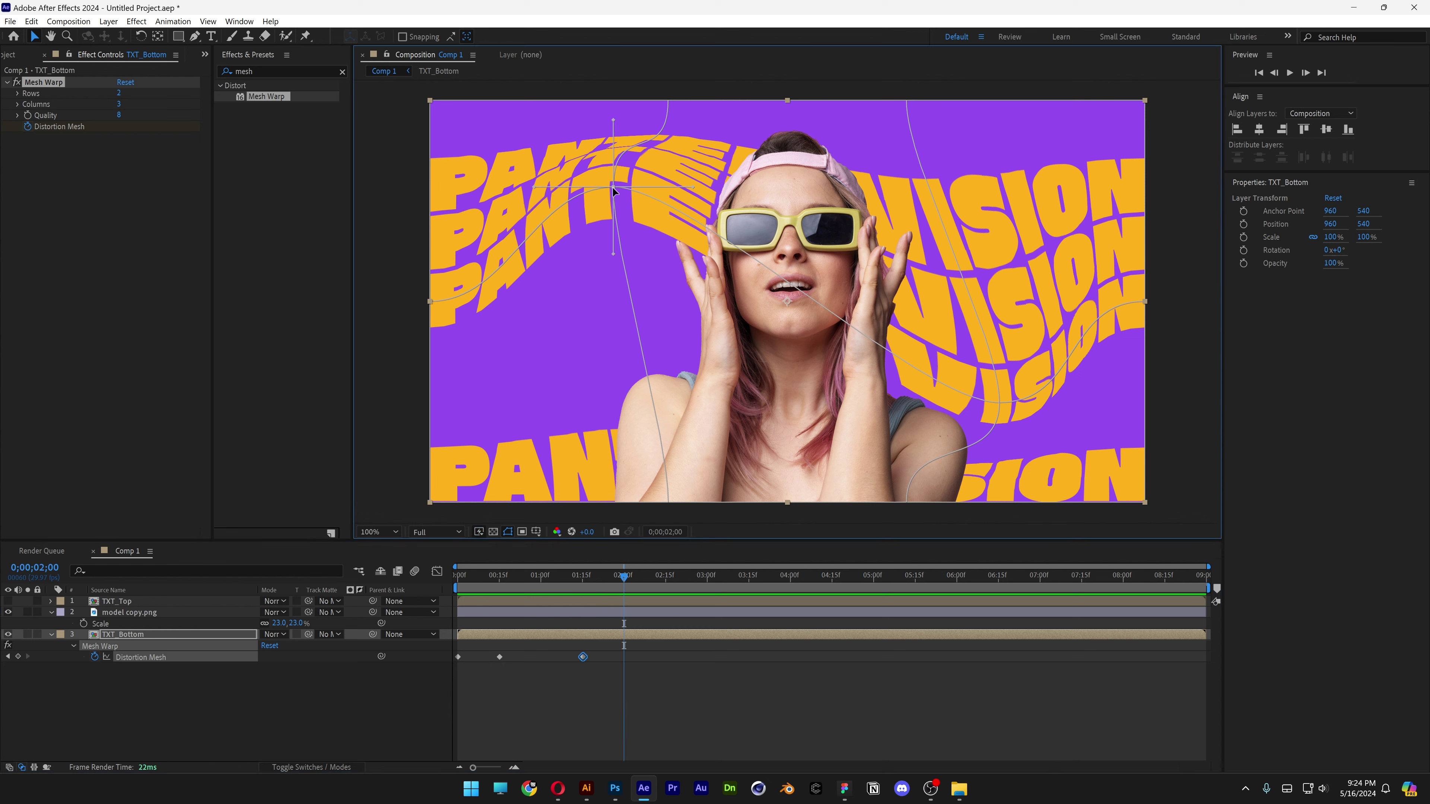
drag(614, 191, 571, 401)
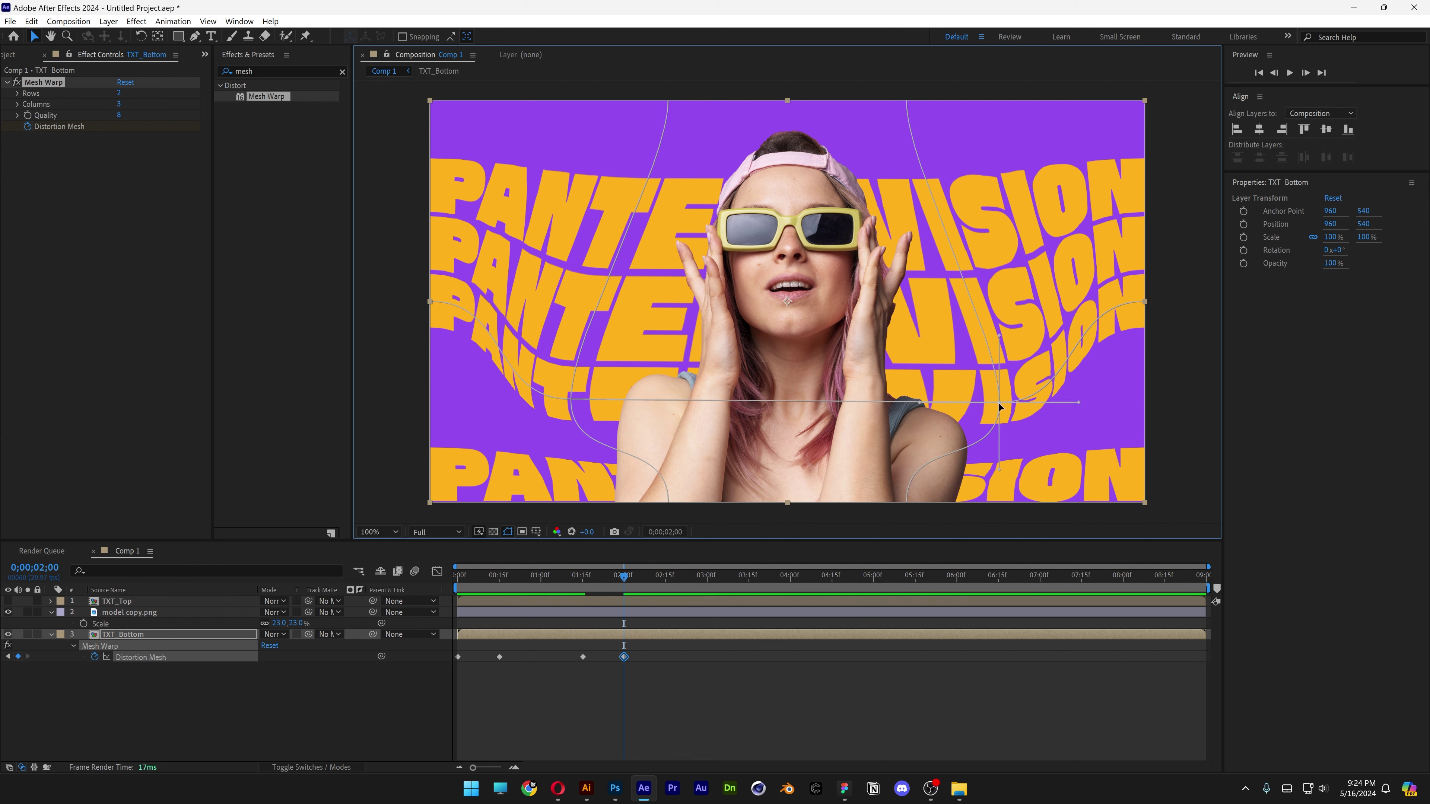
drag(998, 402, 972, 205)
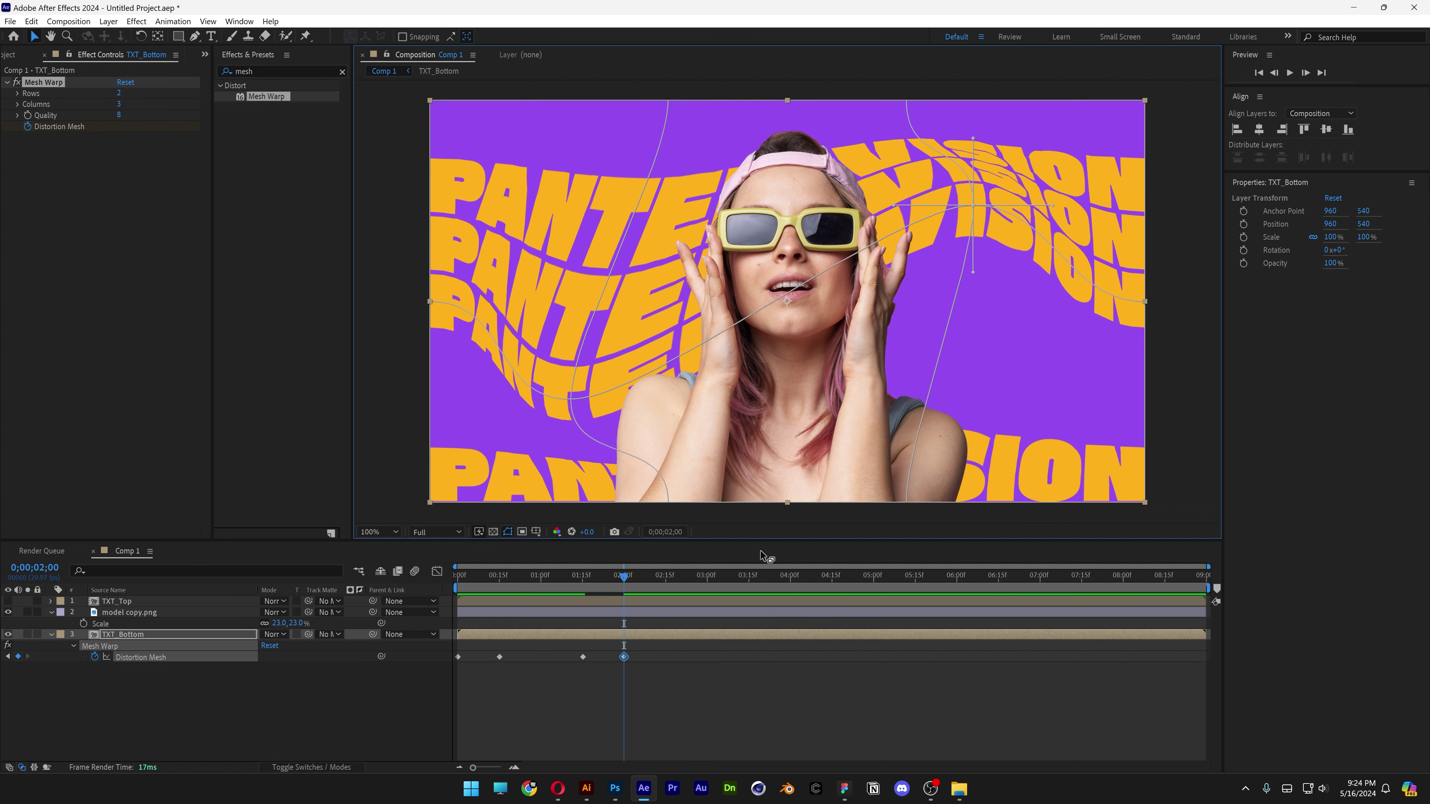
click(707, 580)
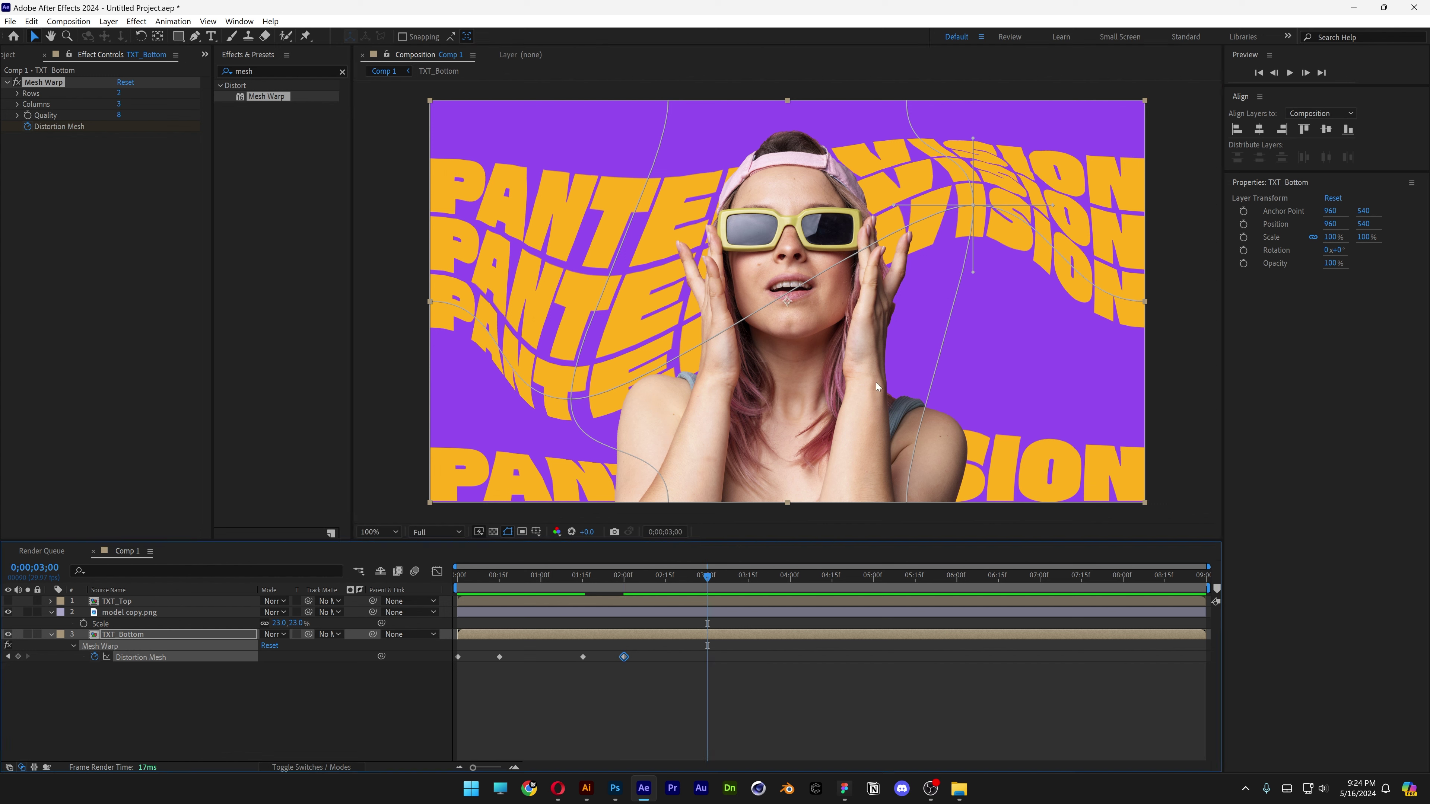
drag(974, 206, 985, 204)
click(570, 400)
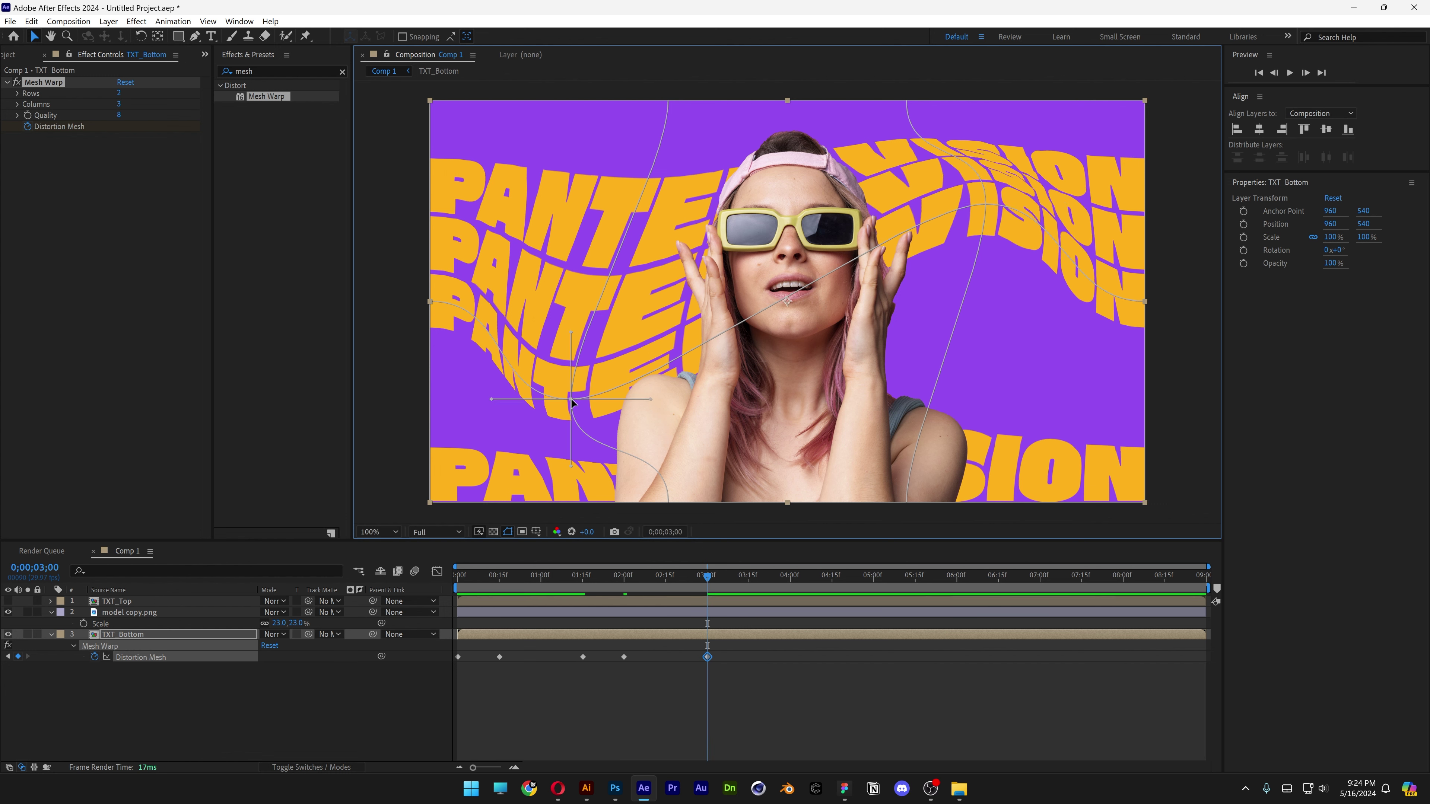
drag(570, 401, 569, 399)
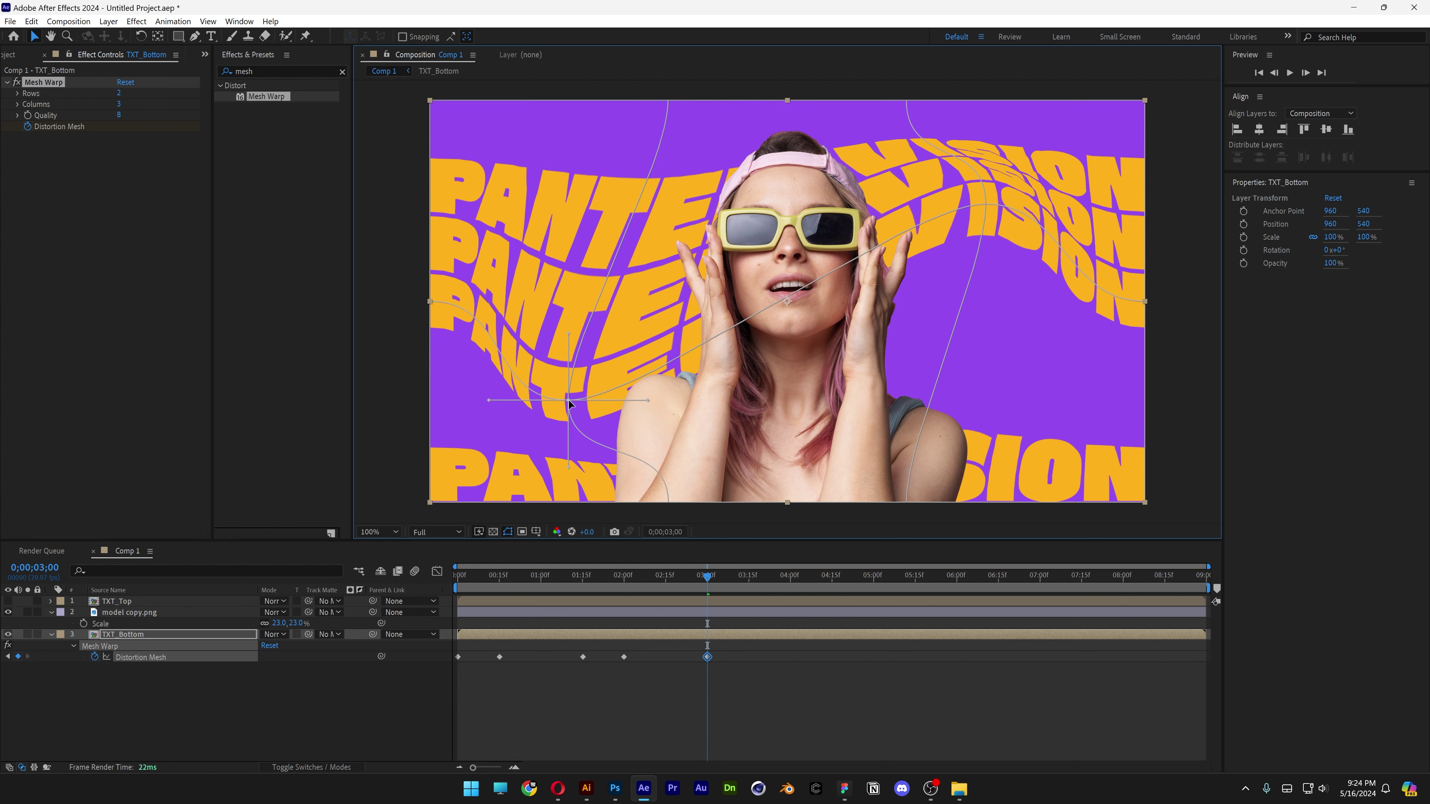
Copy the flat 0;00 Distortion Mesh keyframe and paste it at 3;15 to close the loop
click(750, 581)
click(676, 647)
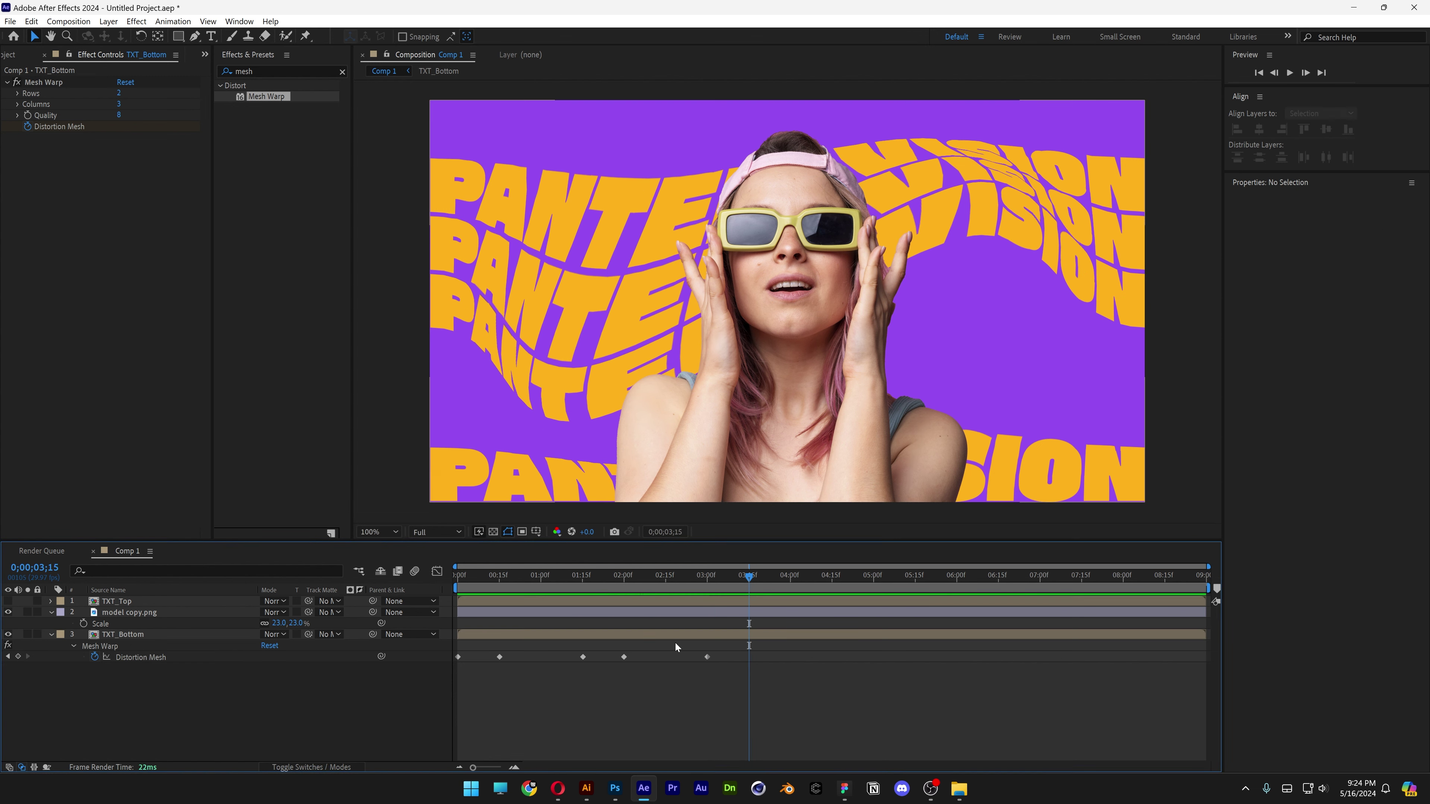
click(457, 658)
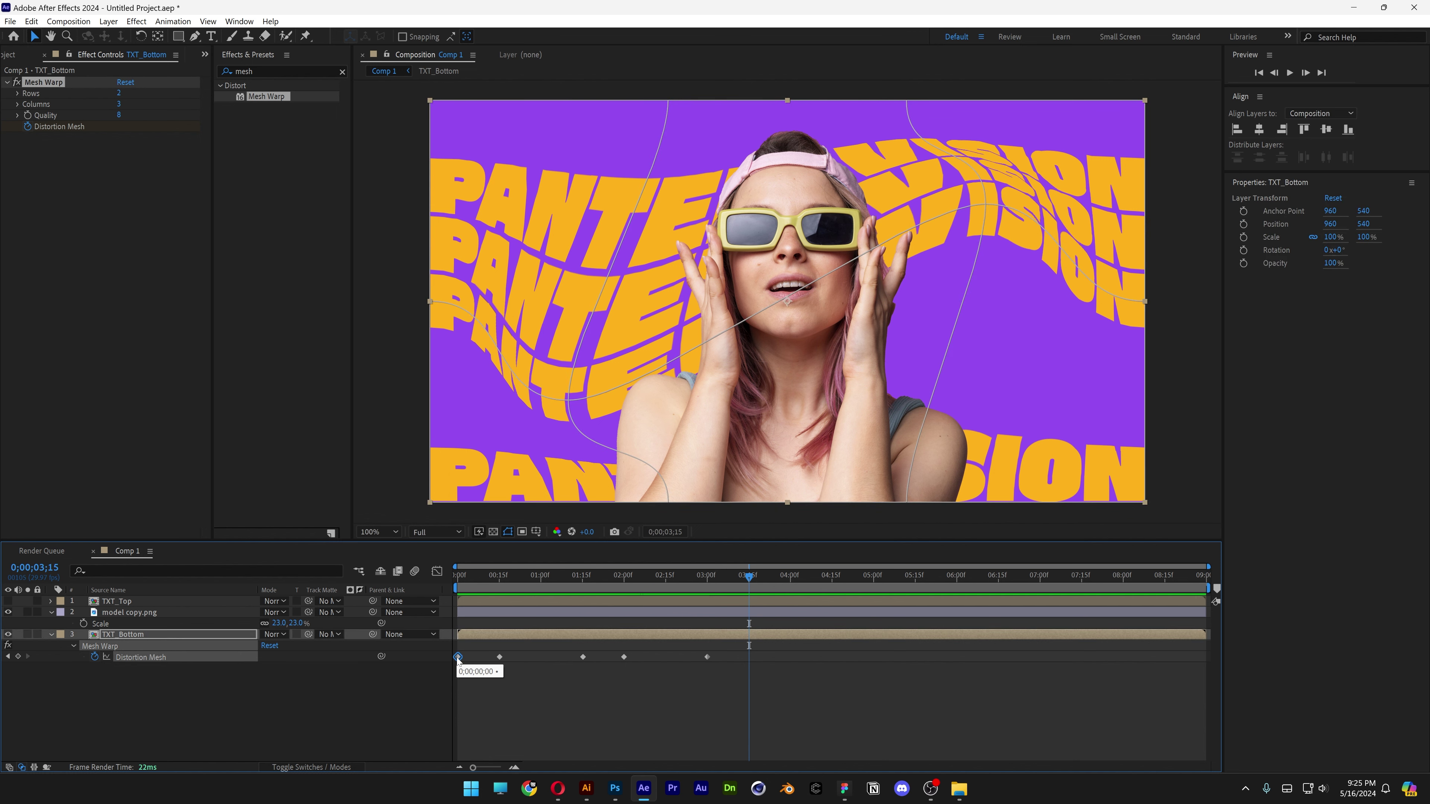
key(ctrl+c)
key(ctrl+v)
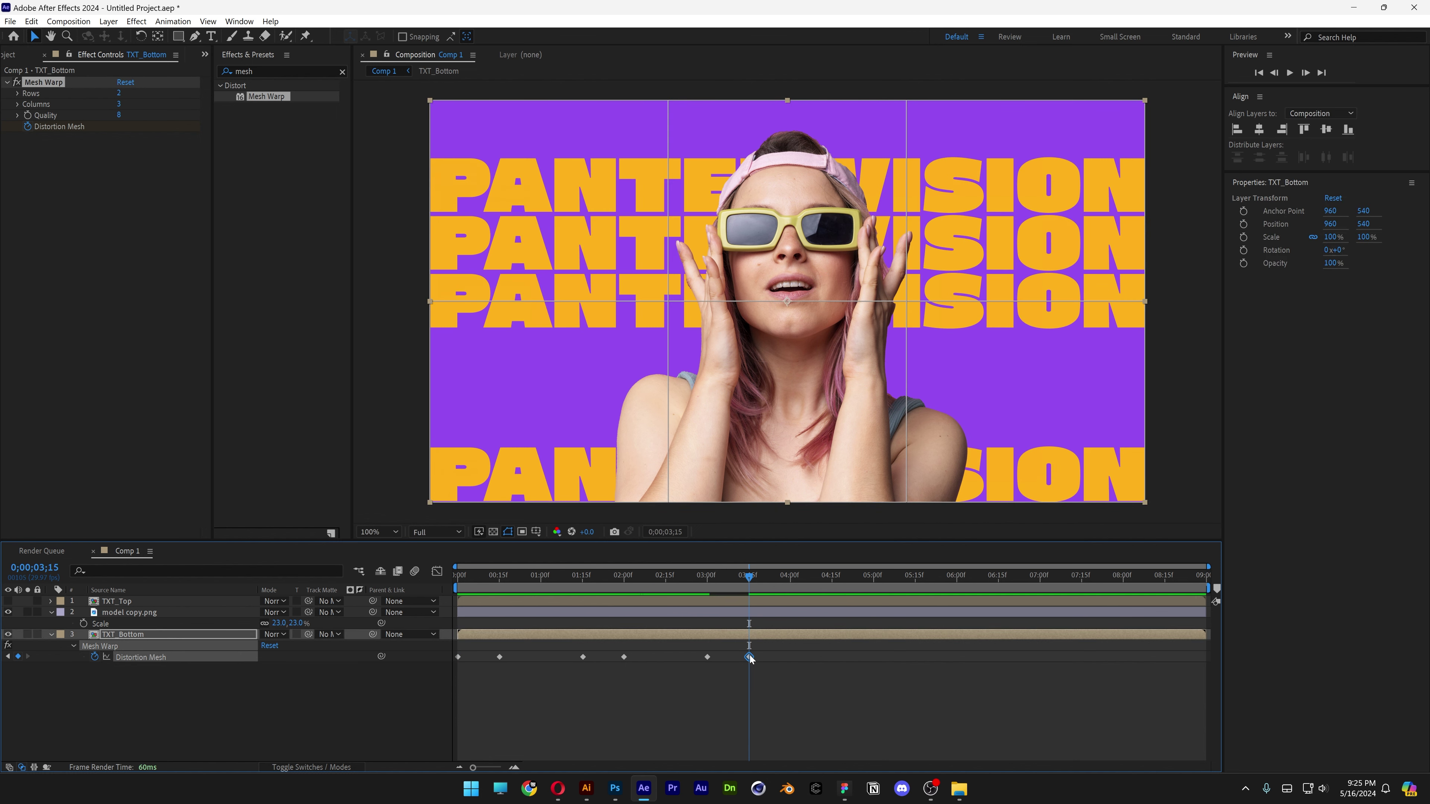
mouse_move(748, 577)
mouse_down()
mouse_move(721, 577)
mouse_move(747, 578)
mouse_up()
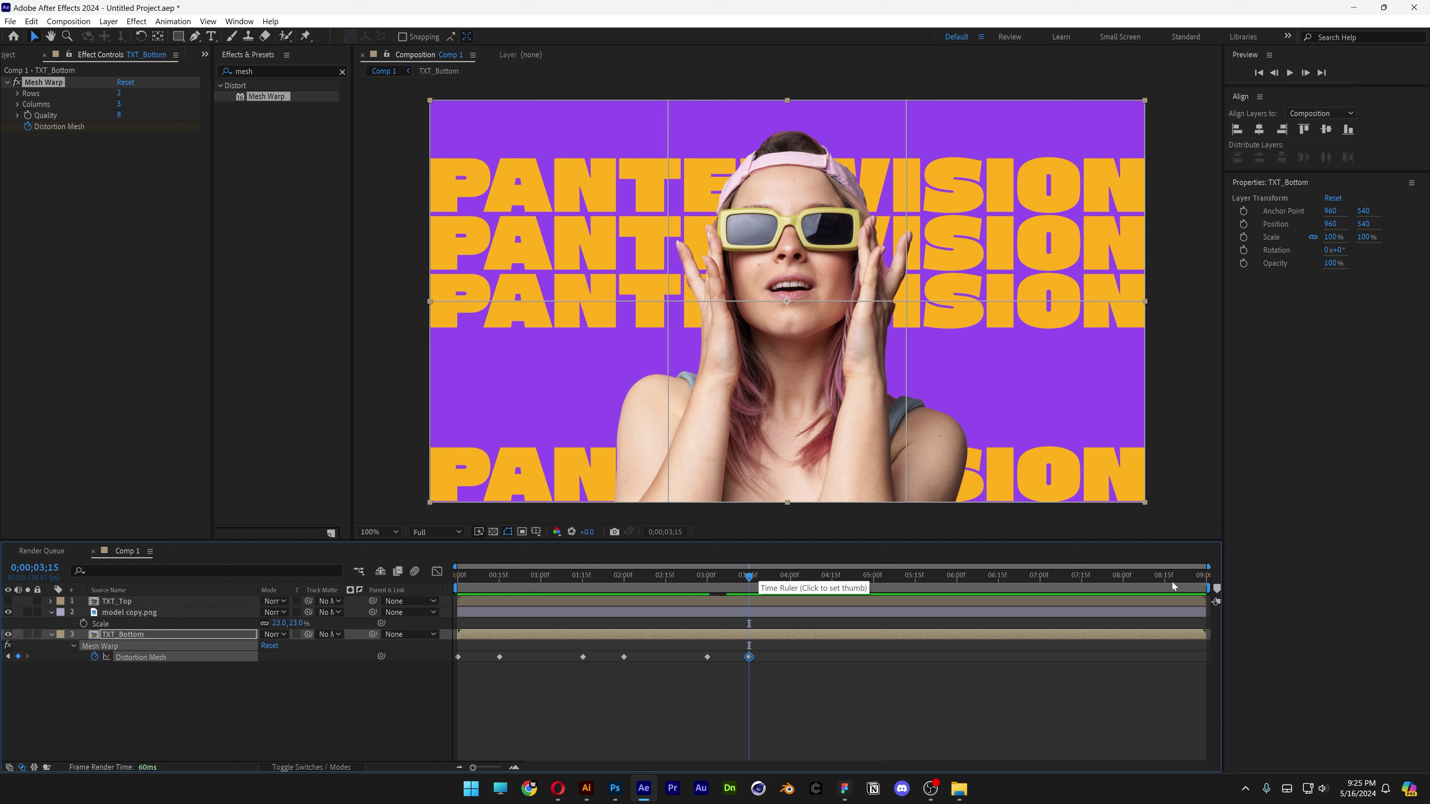
Trim the work area to 3;15, Easy Ease all six keyframes, and preview
drag(1210, 588, 756, 598)
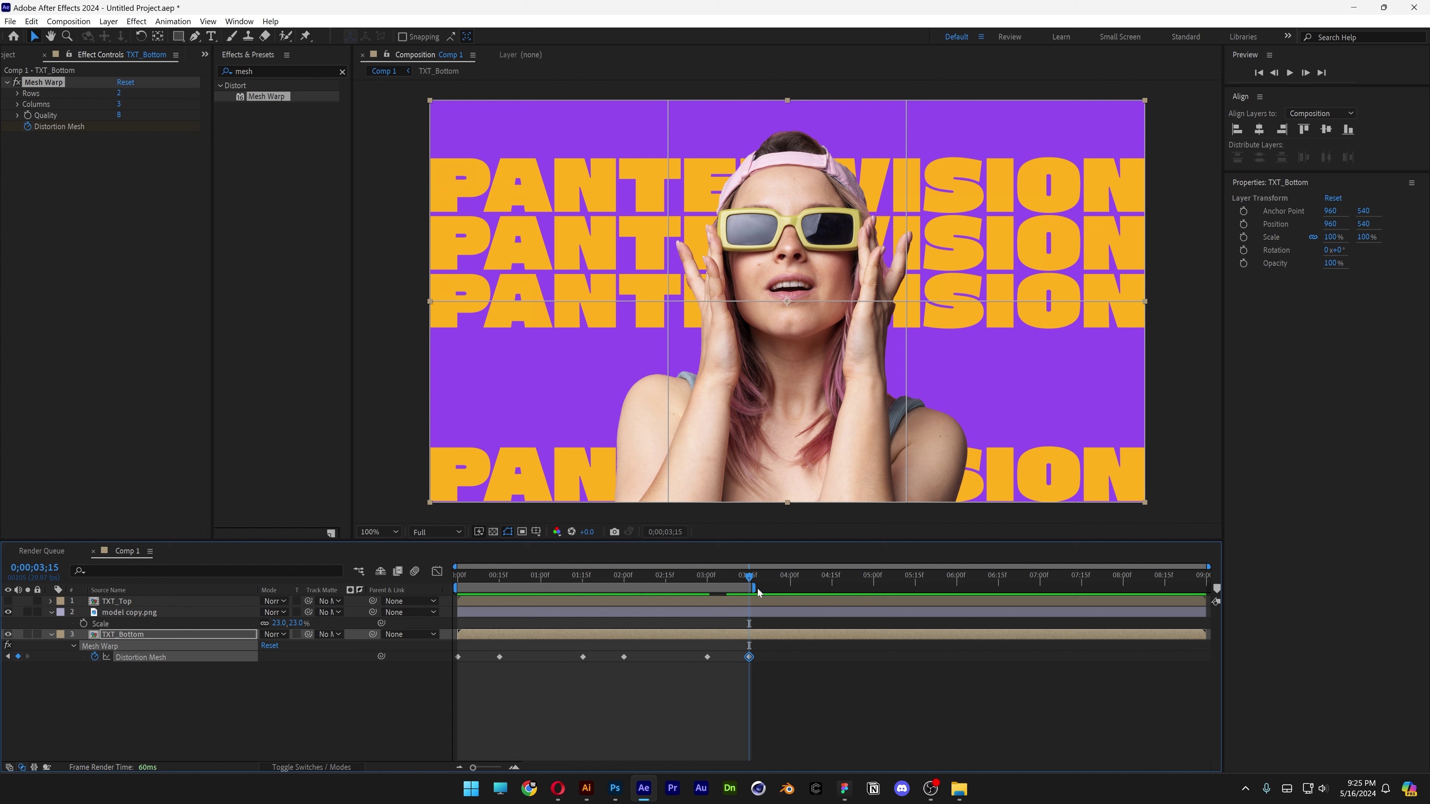
key(space)
drag(855, 695, 443, 651)
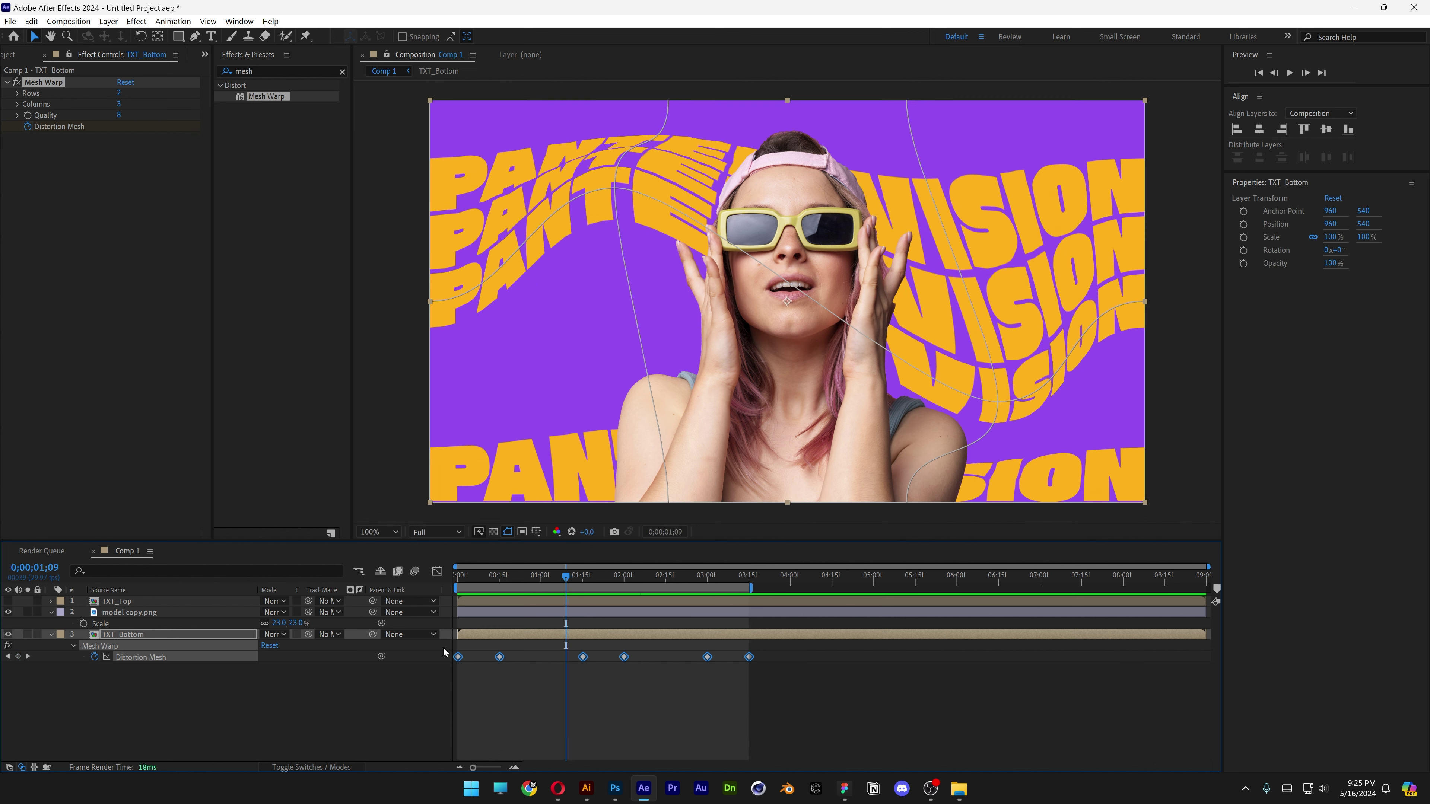
key(F9)
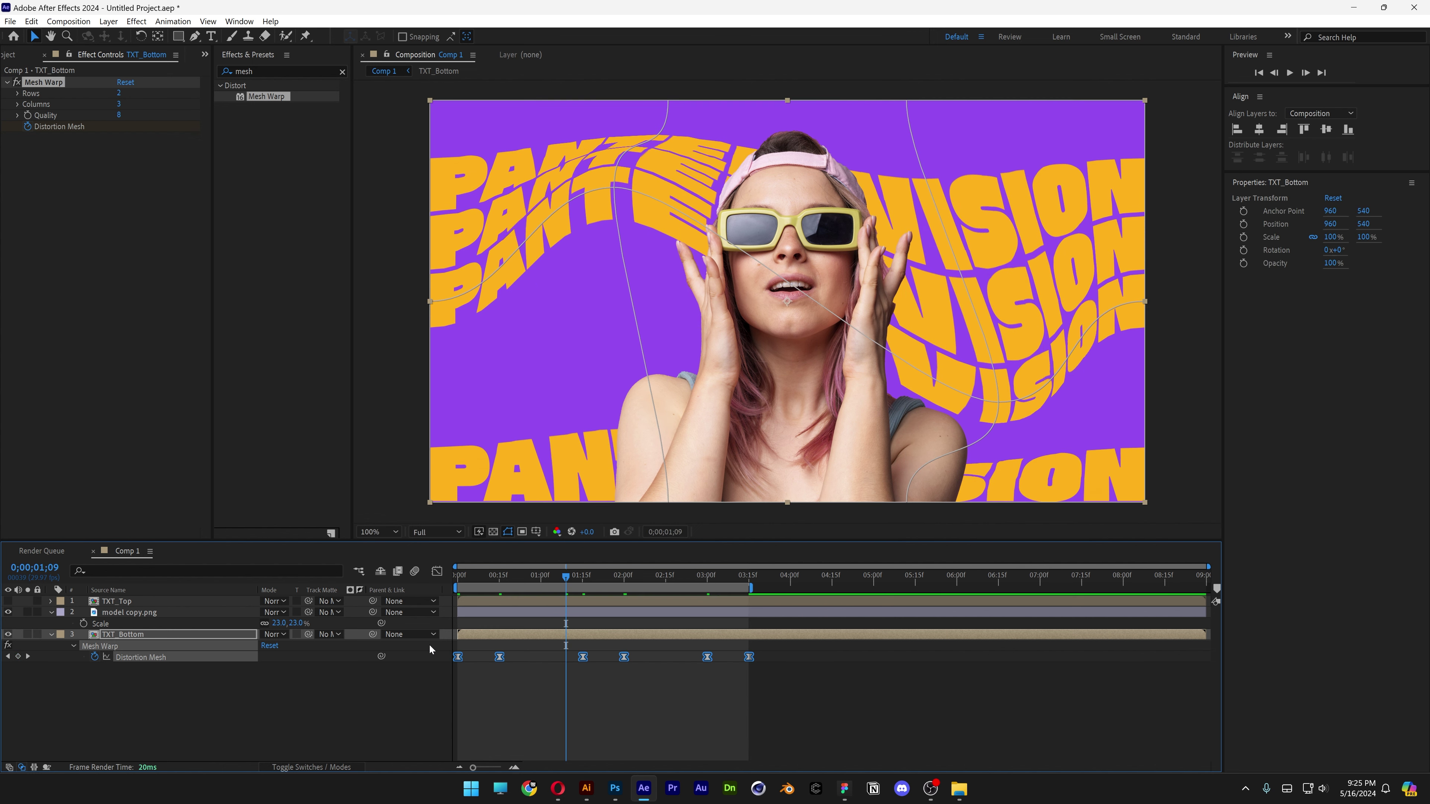
key(space)
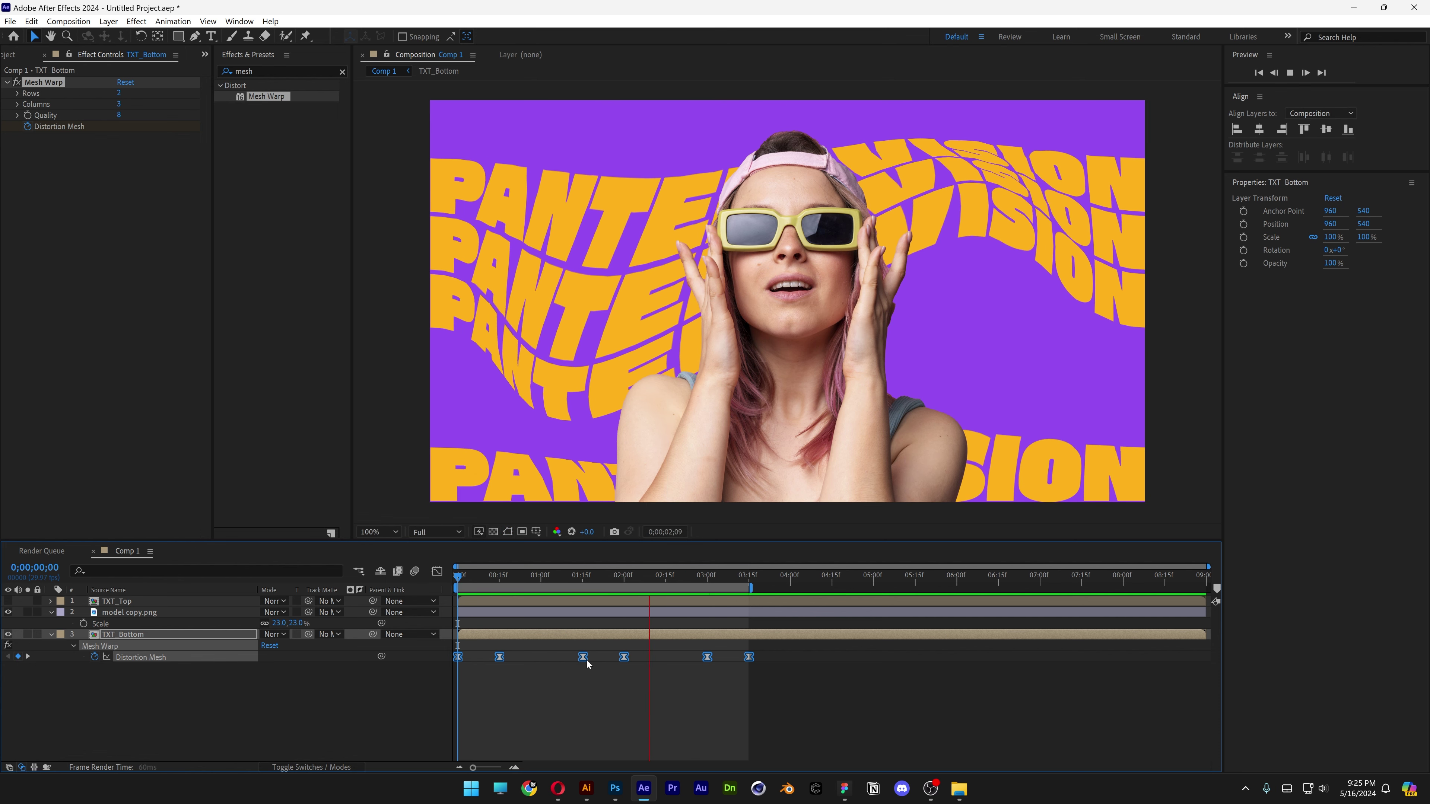
Show TXT_Top and paste TXT_Bottom's Distortion Mesh keyframes onto it at 0;00
click(623, 678)
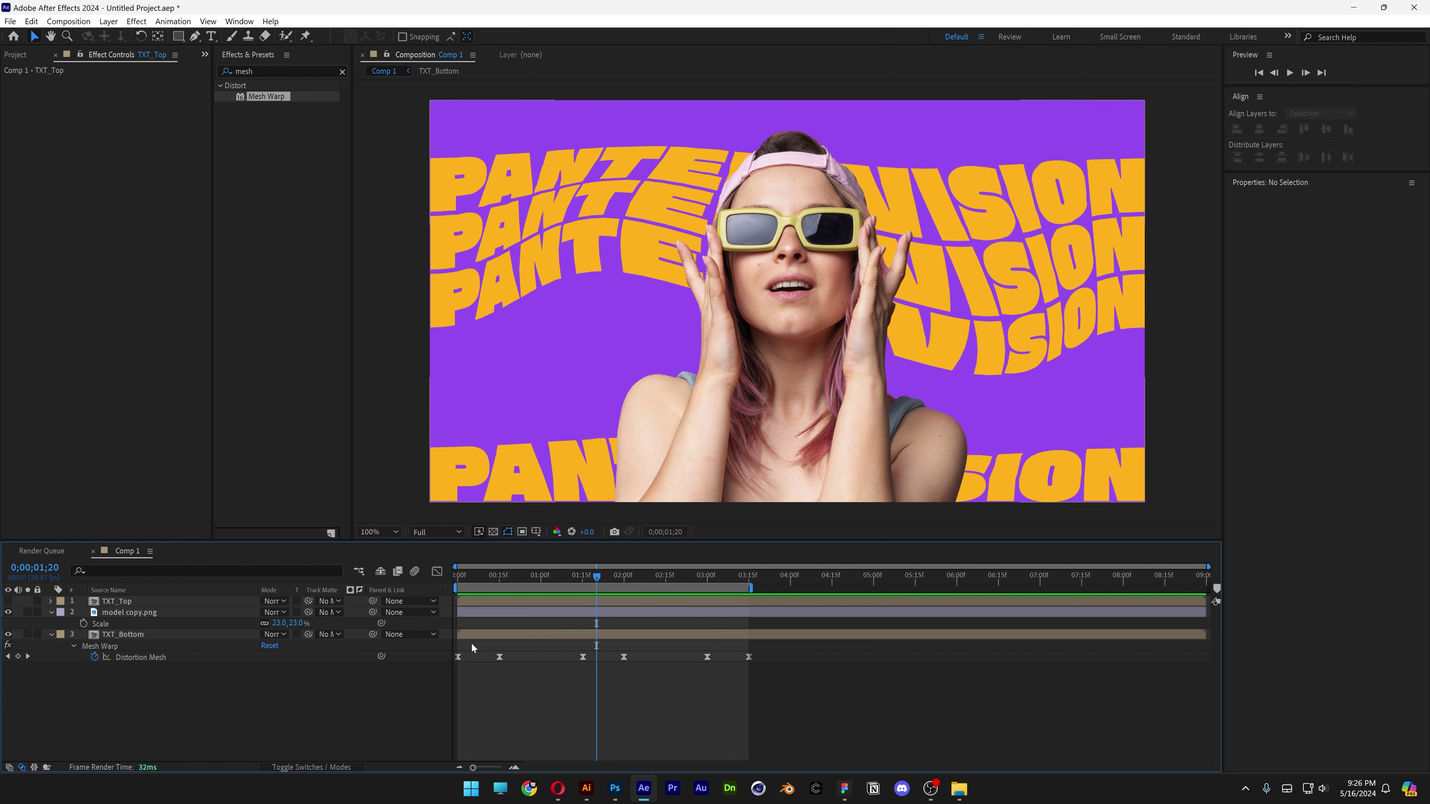
click(14, 603)
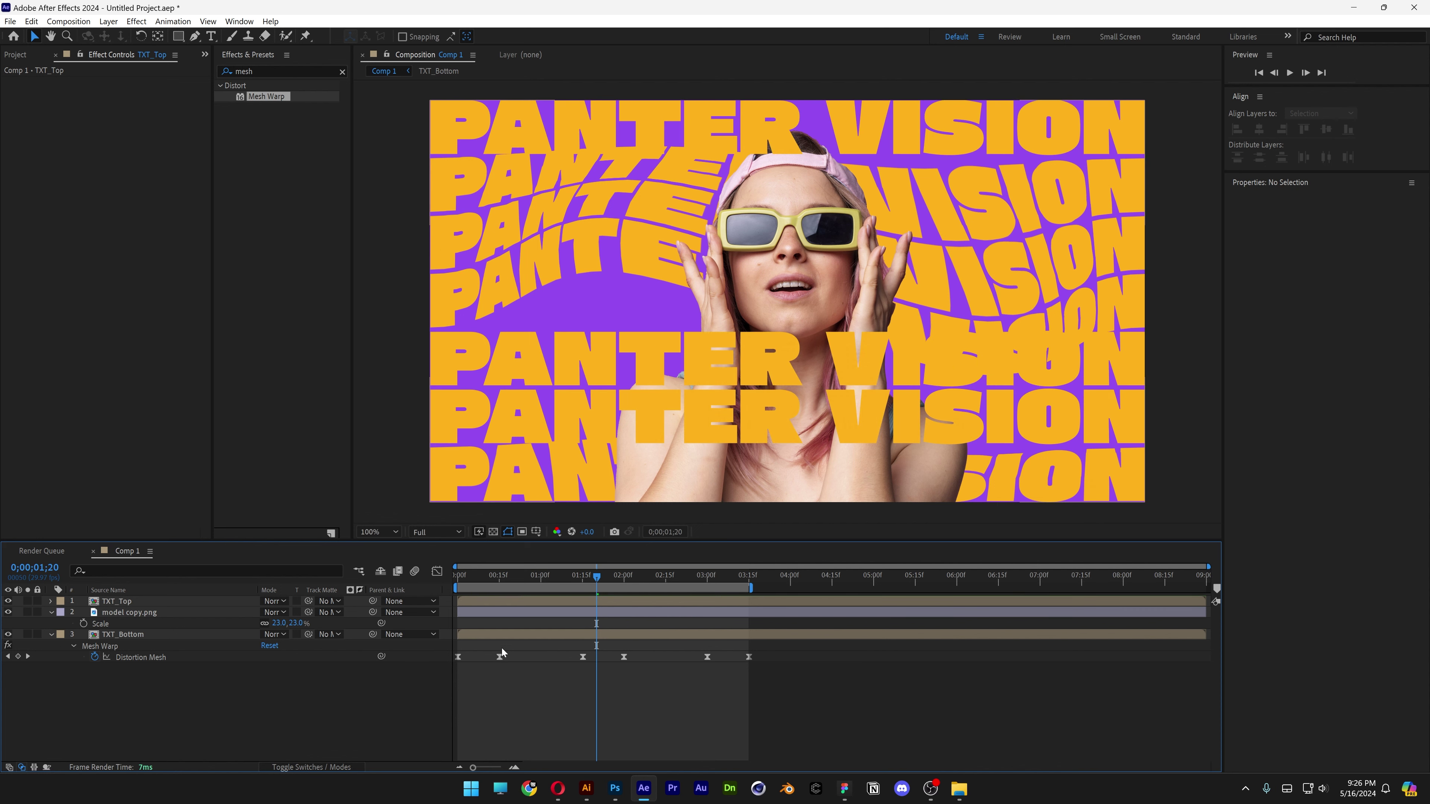
drag(638, 673, 446, 656)
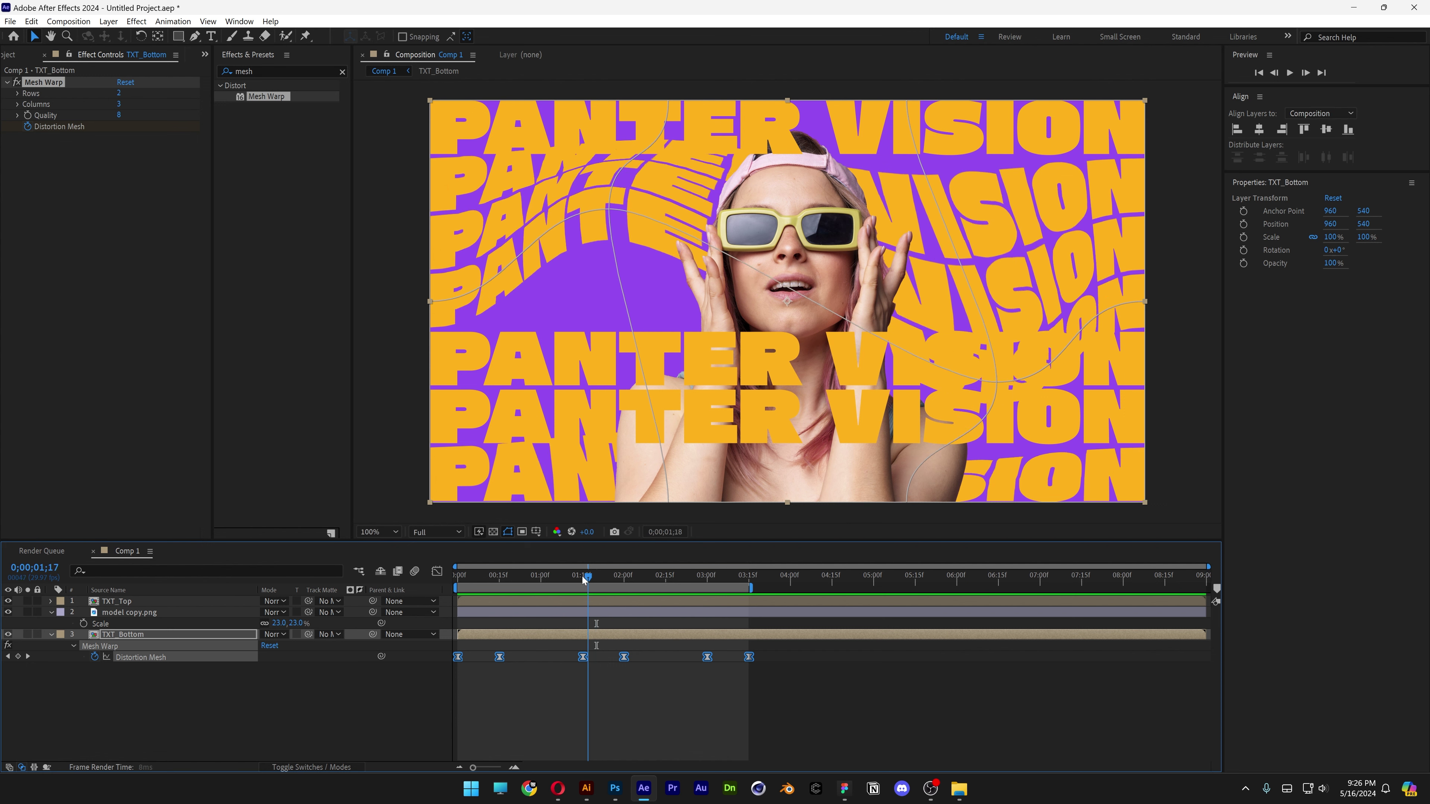
drag(583, 579, 449, 575)
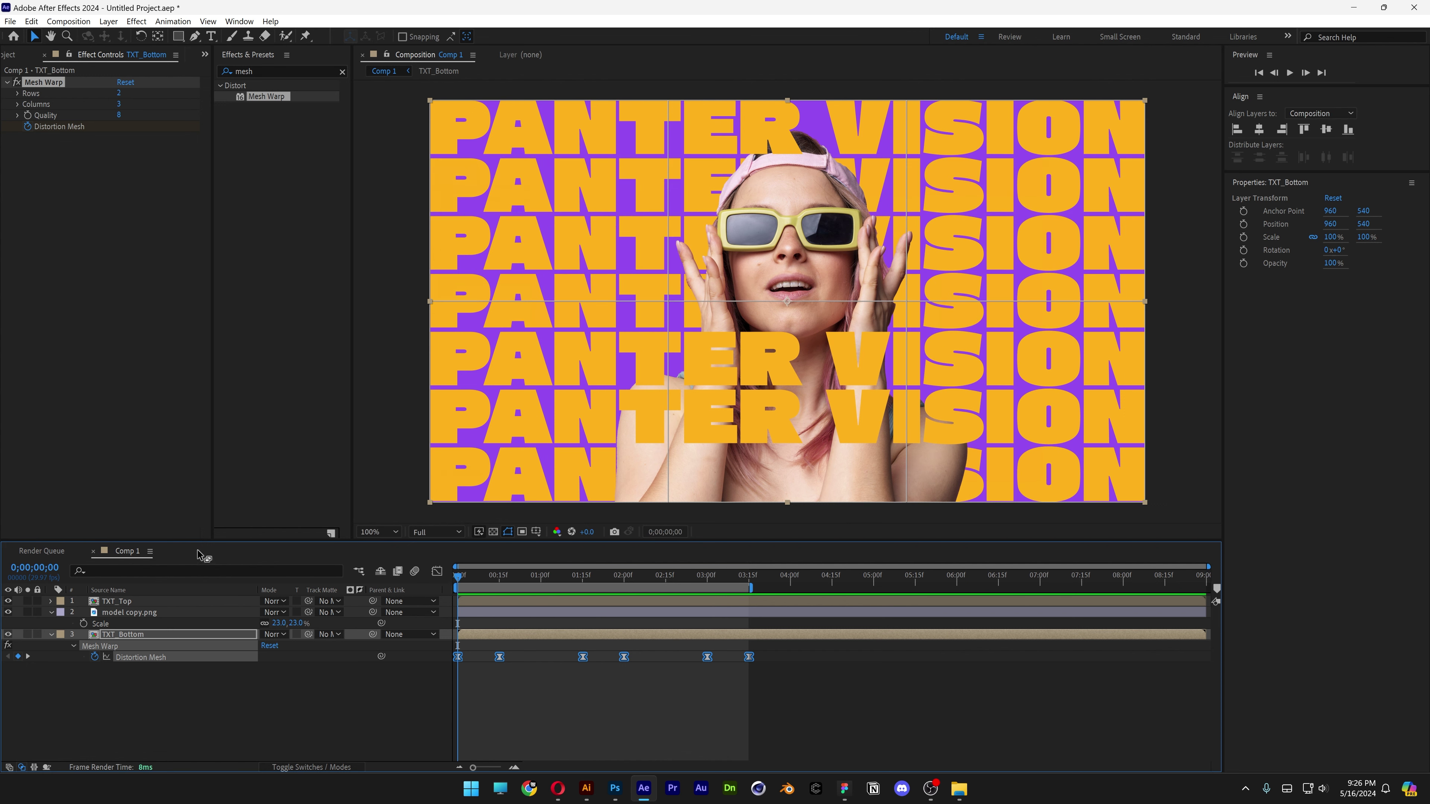
click(129, 603)
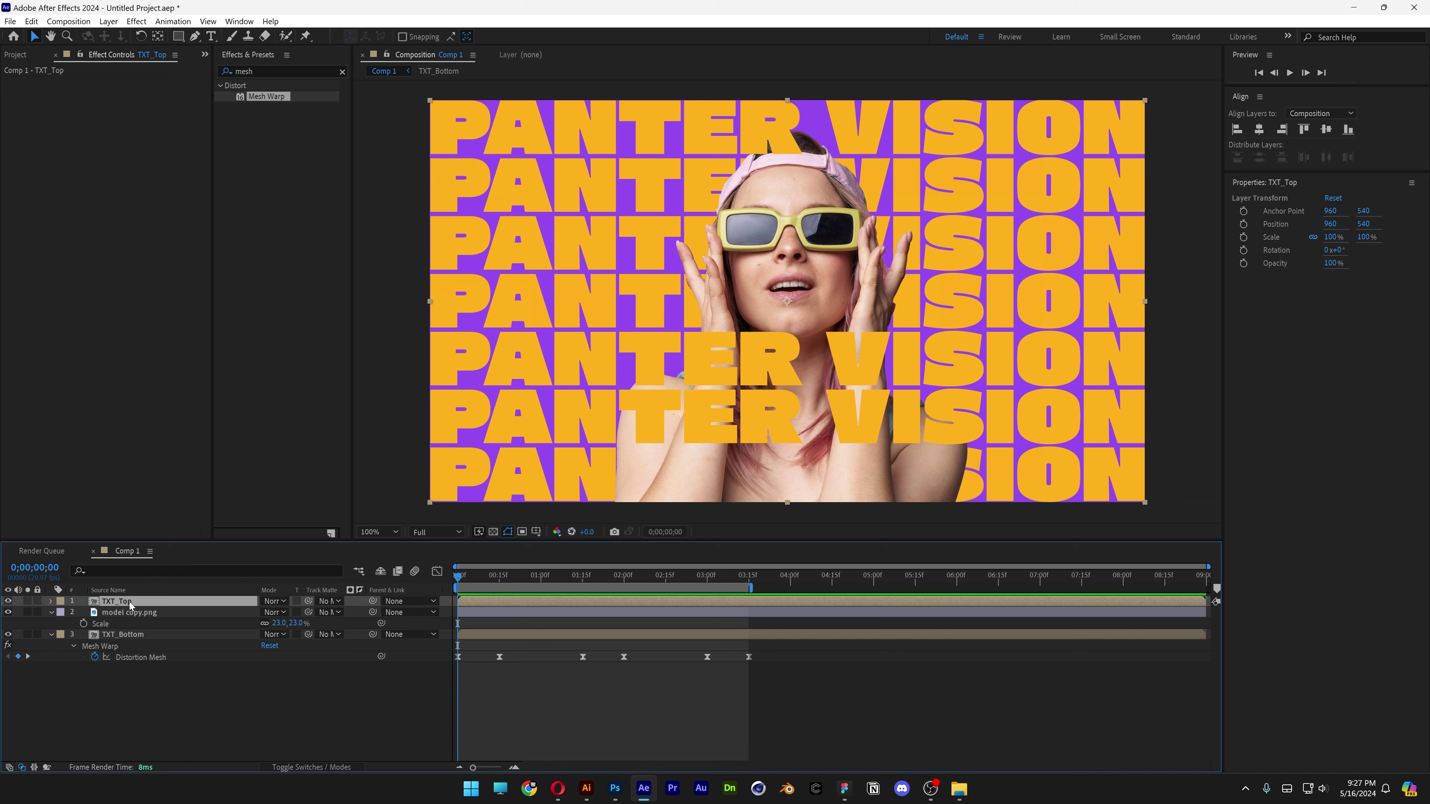
key(ctrl+alt+shift+e)
Set TXT_Top's Mesh Warp to 2 rows and 3 columns and play back both layers
drag(454, 582, 507, 584)
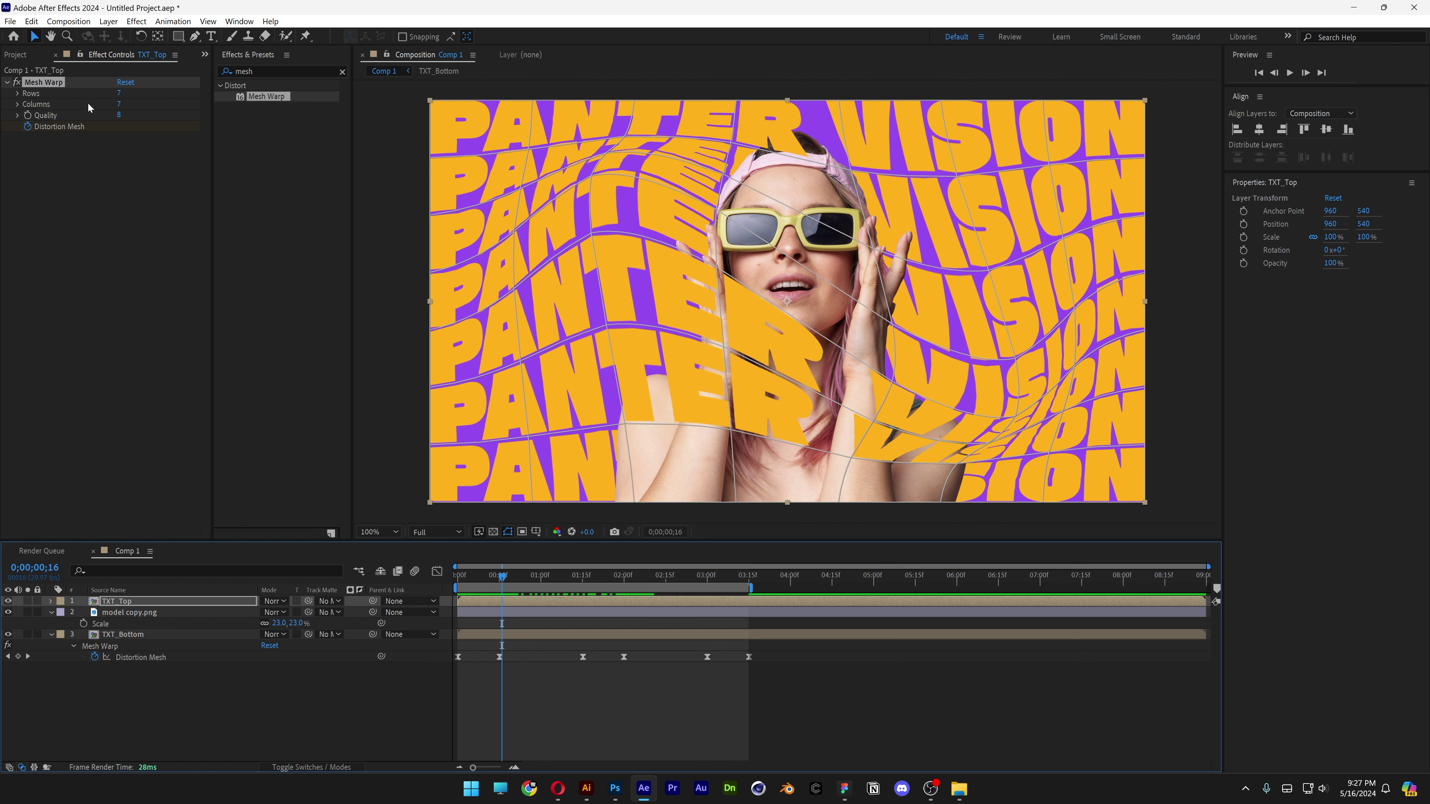
click(120, 95)
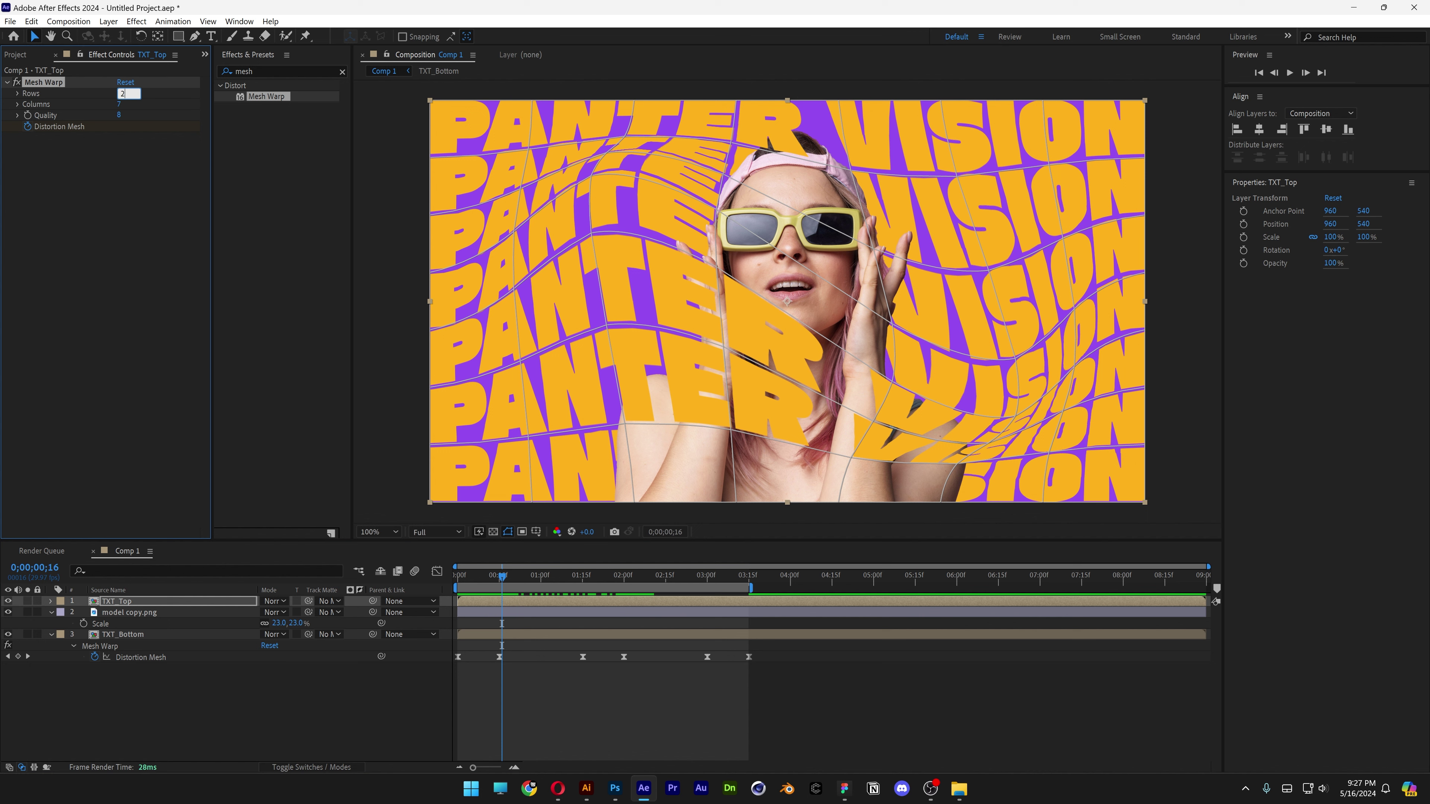
click(143, 211)
key(space)
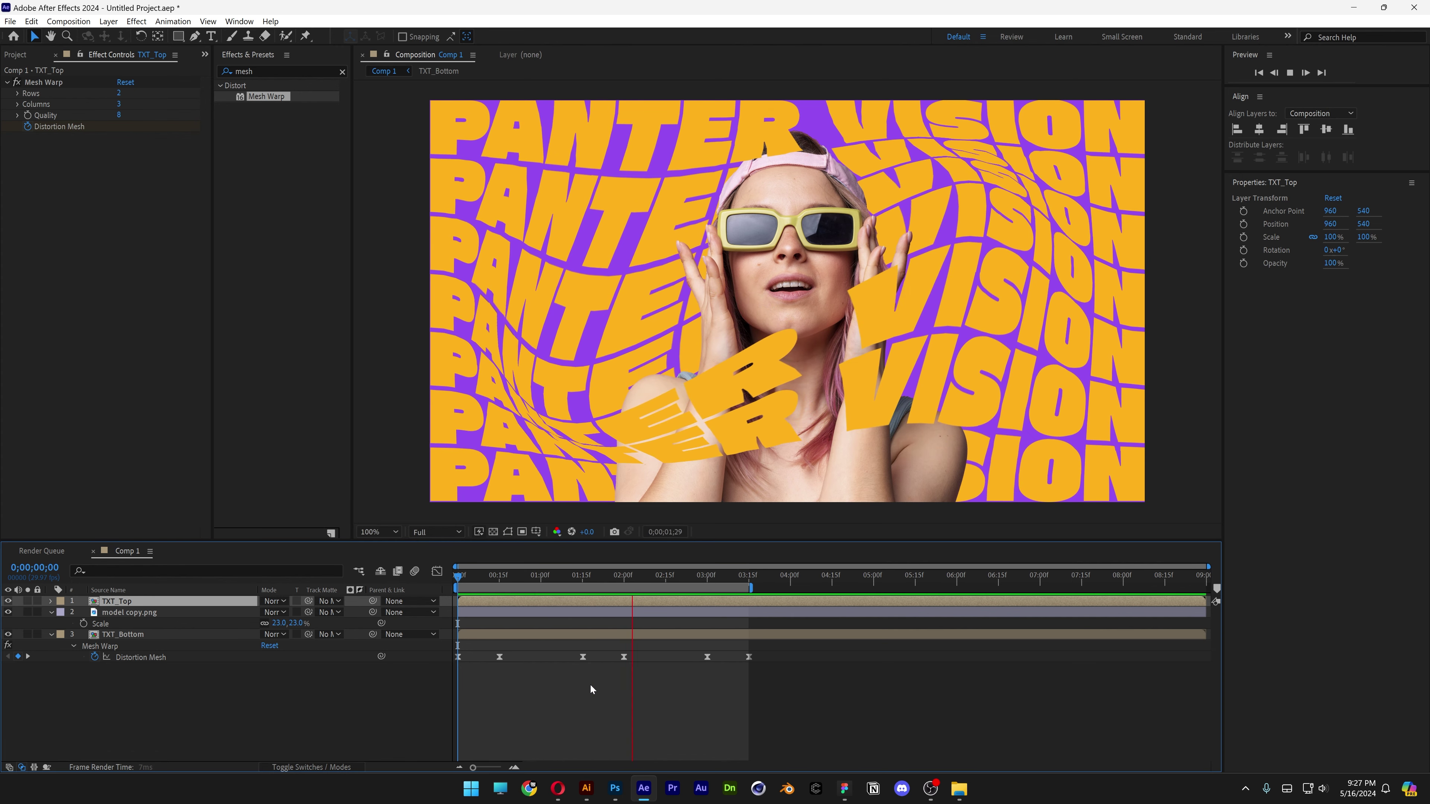
Stop the preview and apply the Drop Shadow effect to the model copy.png layer
click(132, 619)
click(133, 614)
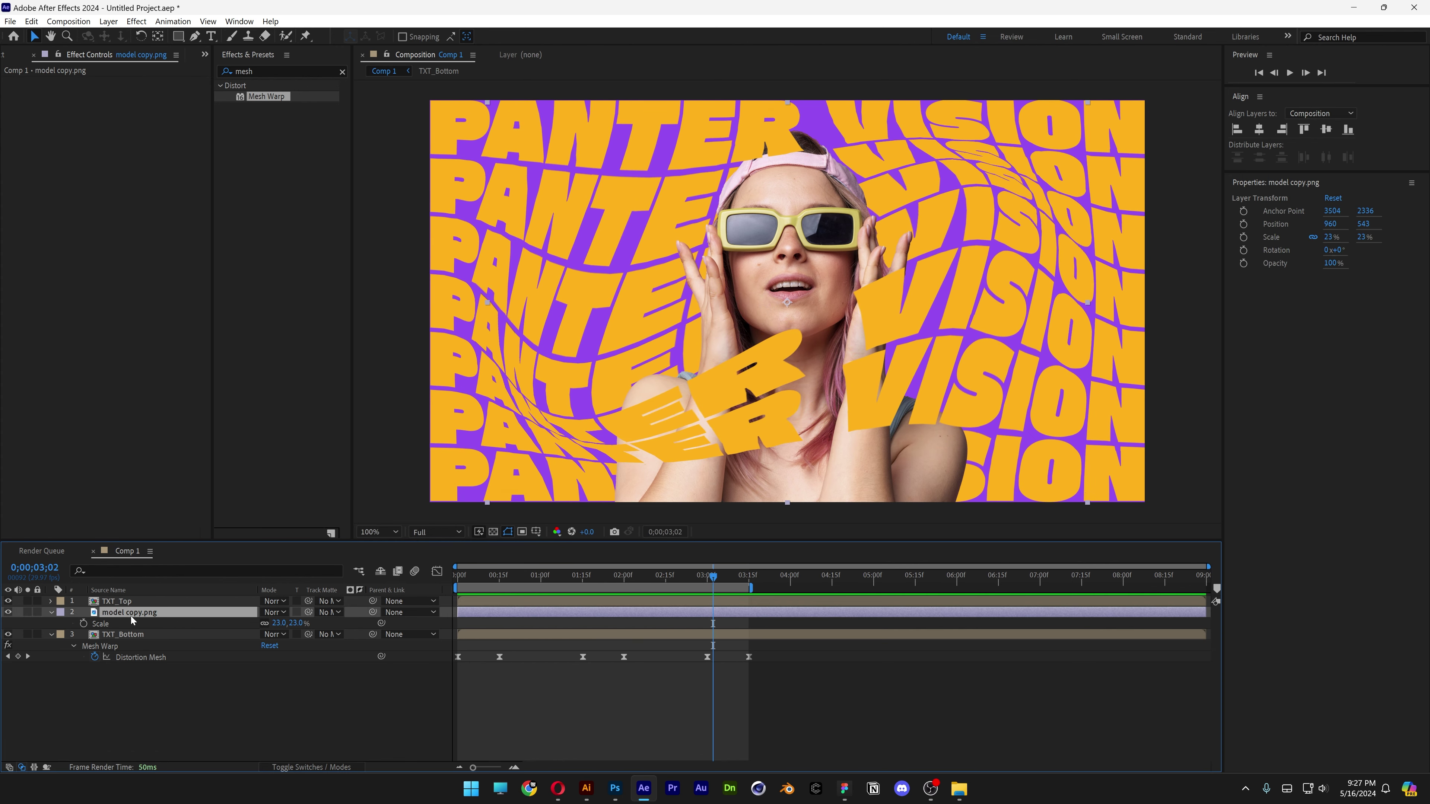
click(292, 75)
text(drop s)
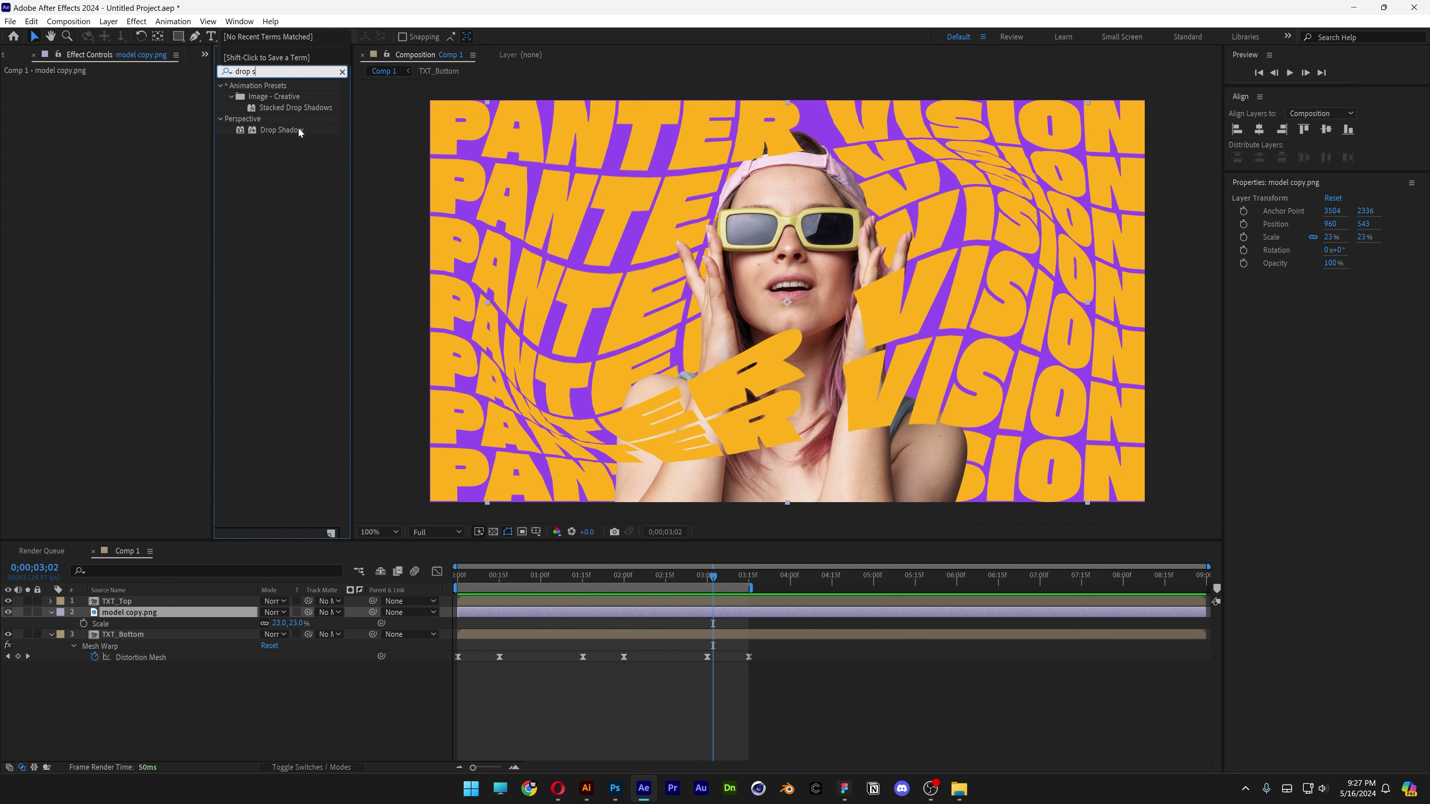
drag(282, 130, 167, 615)
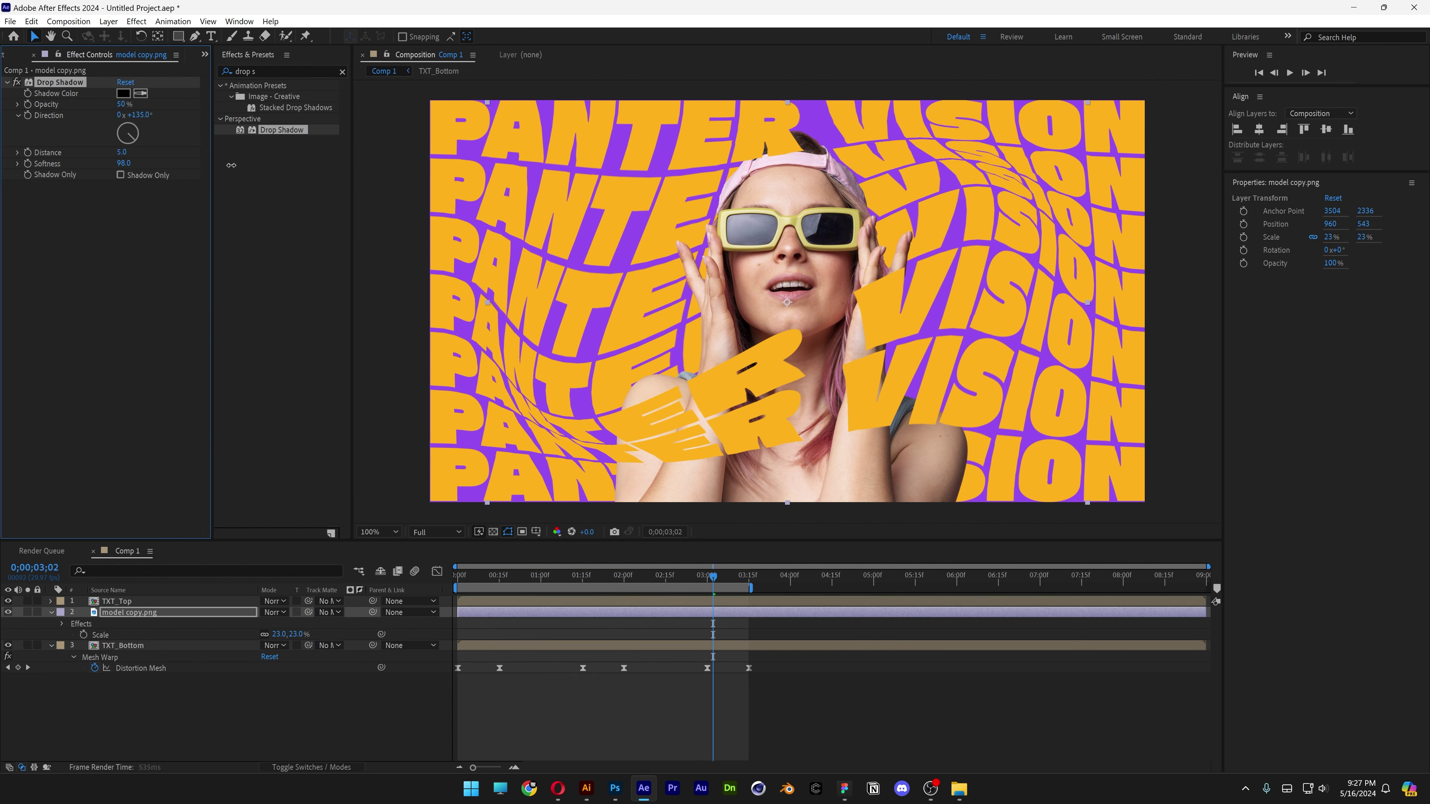
Set the shadow's softness to 610, opacity to 87% and distance to 61, then preview it
drag(232, 165, 176, 152)
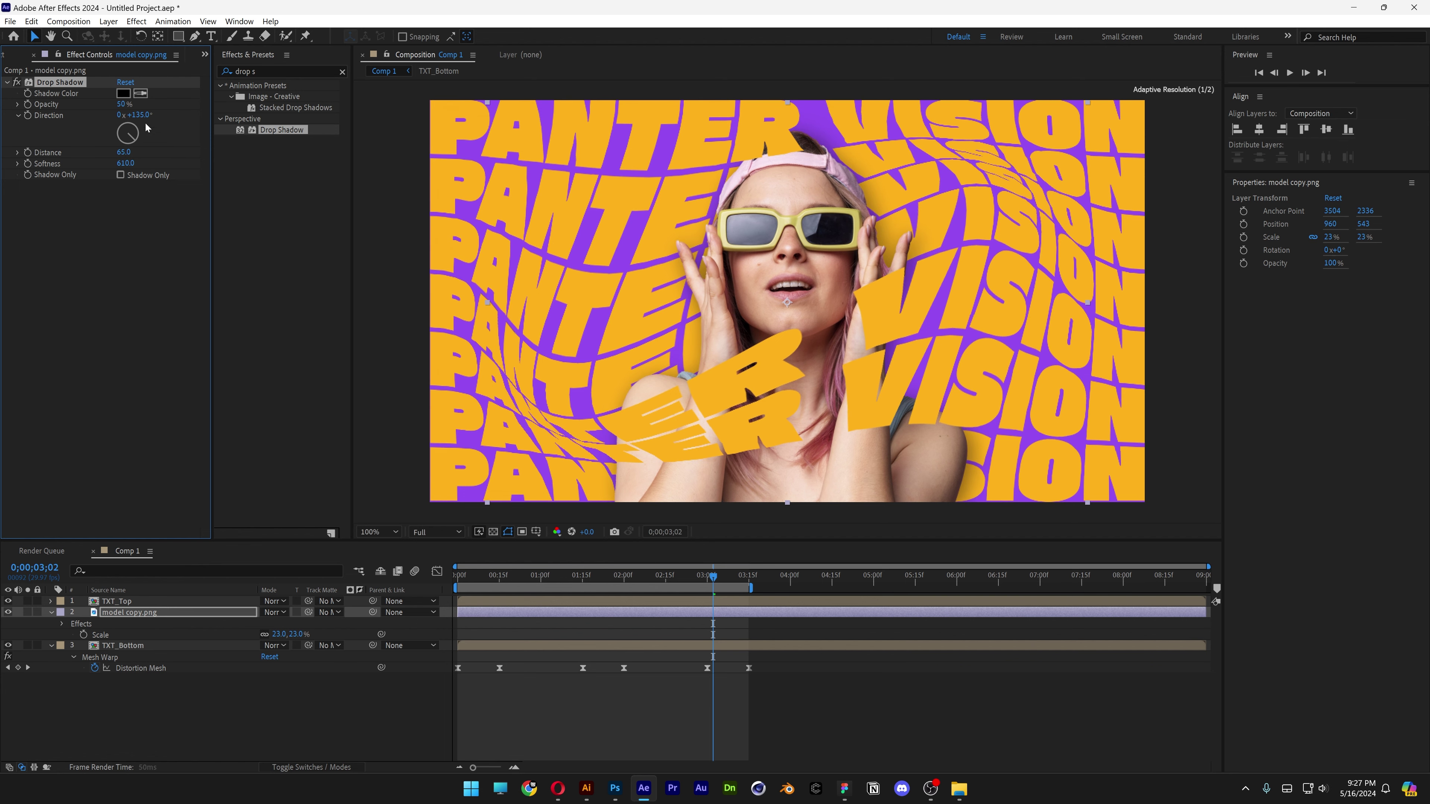
drag(311, 107, 428, 114)
key(space)
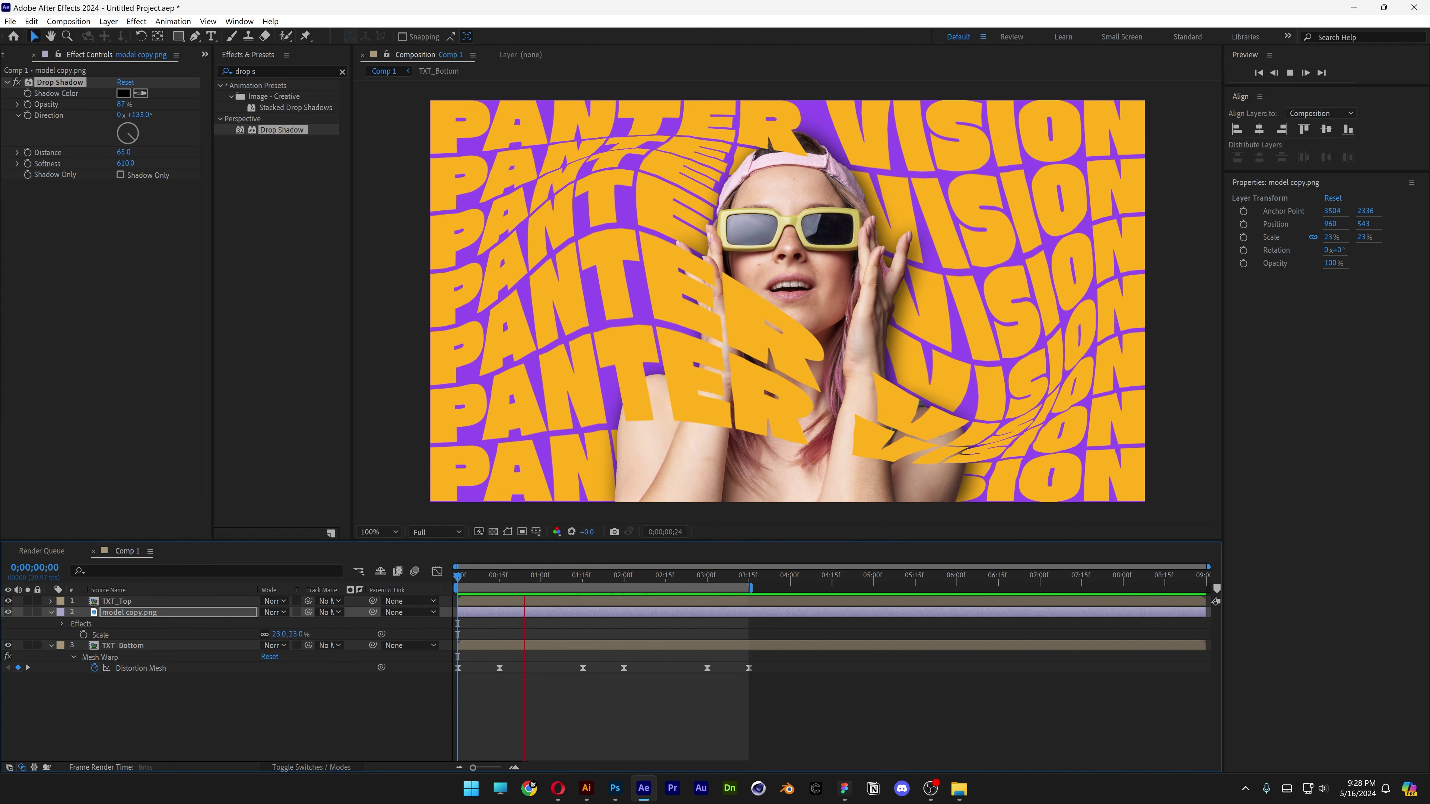